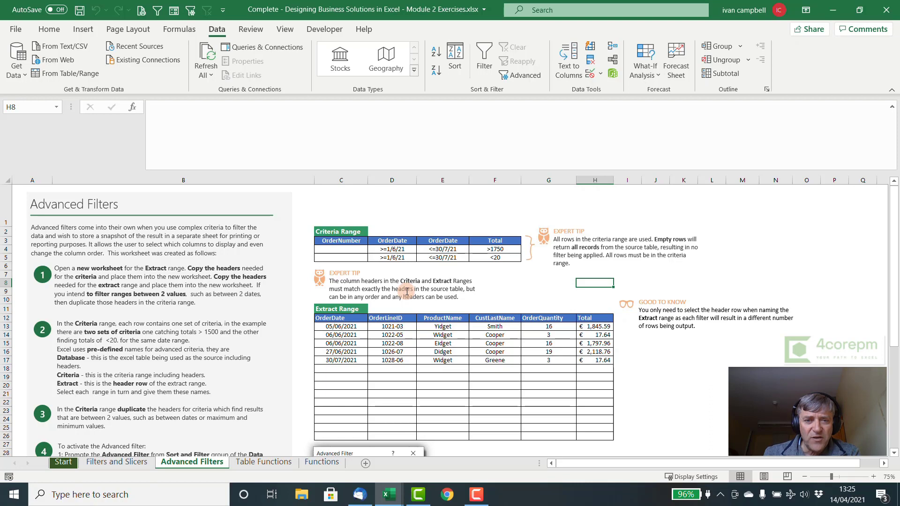
Step: Select the Criteria and Extract header cells and range C3:F5 to check their names
drag(354, 241, 488, 243)
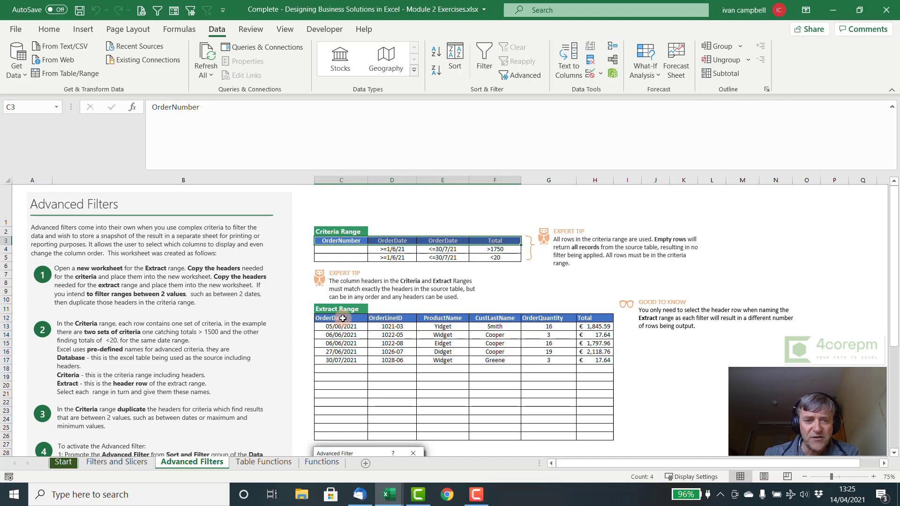
drag(343, 319, 587, 322)
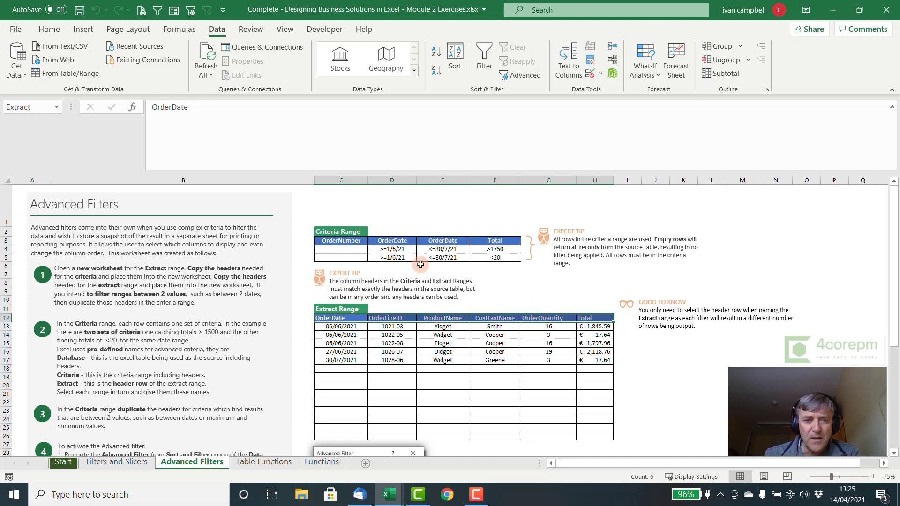
drag(359, 243, 517, 261)
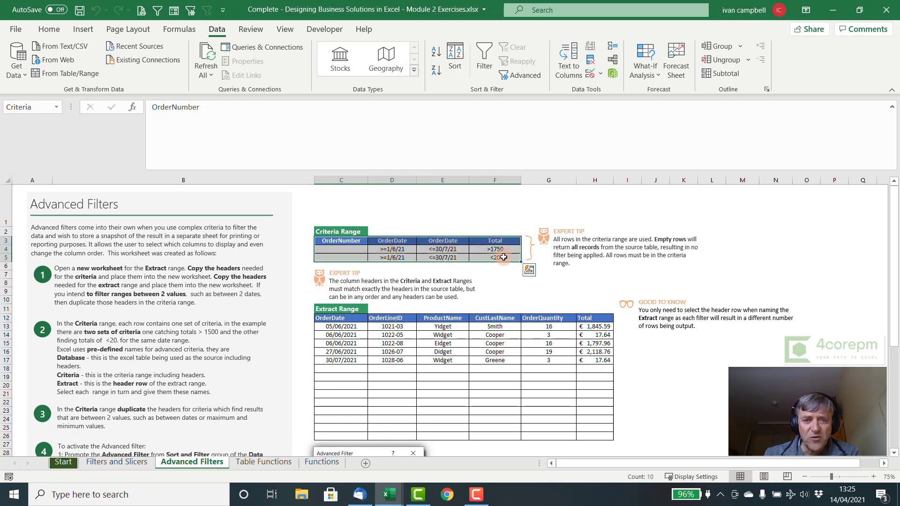
click(545, 271)
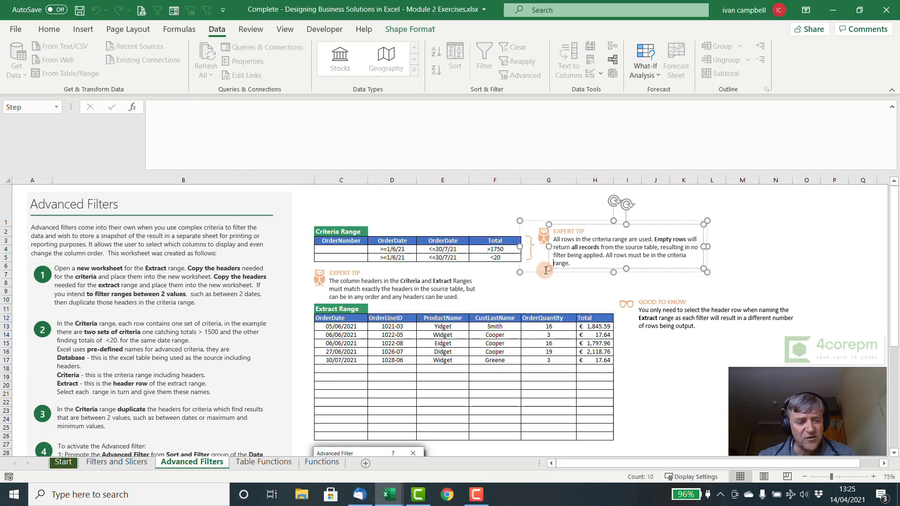
Step: Select the named Criteria range C3:F5 through the Go To list (F5)
key(F5)
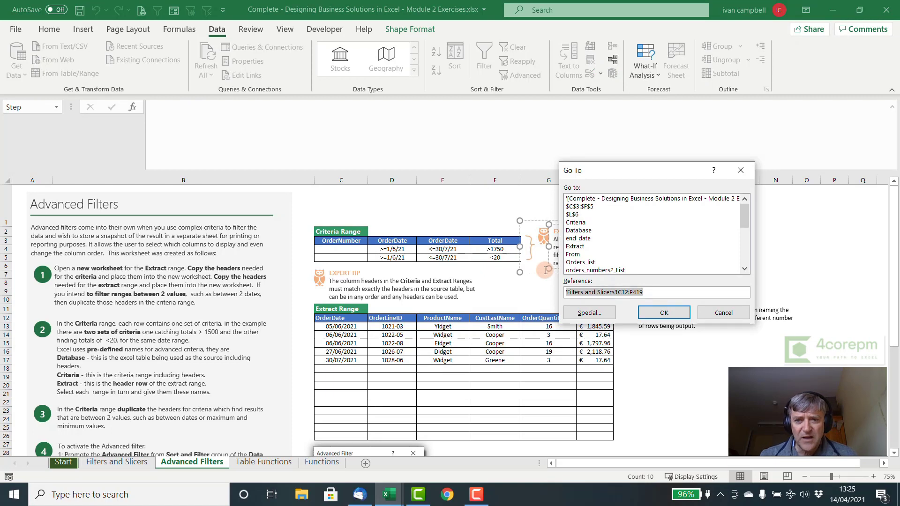
click(578, 222)
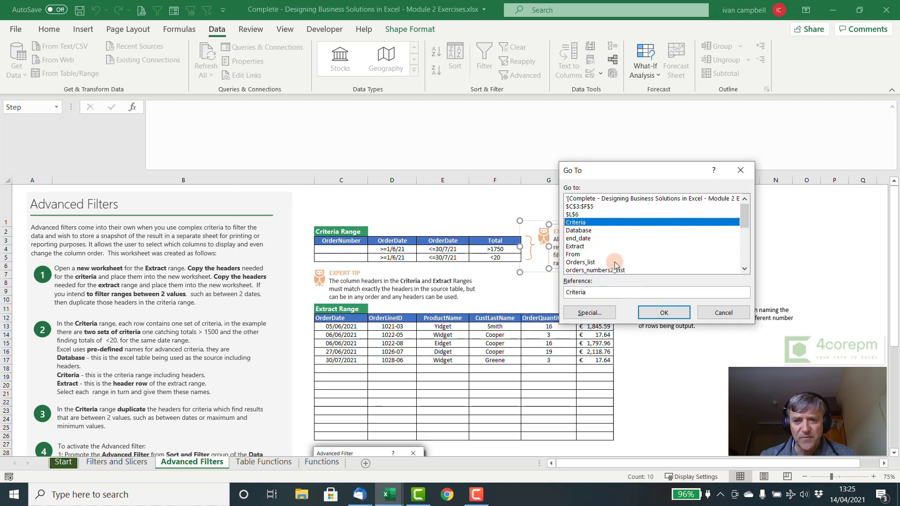
click(658, 315)
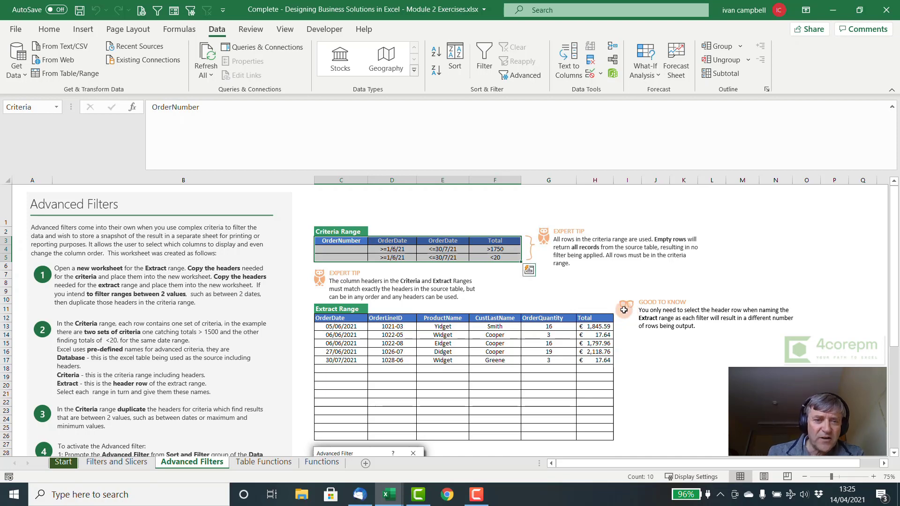
click(340, 251)
click(339, 258)
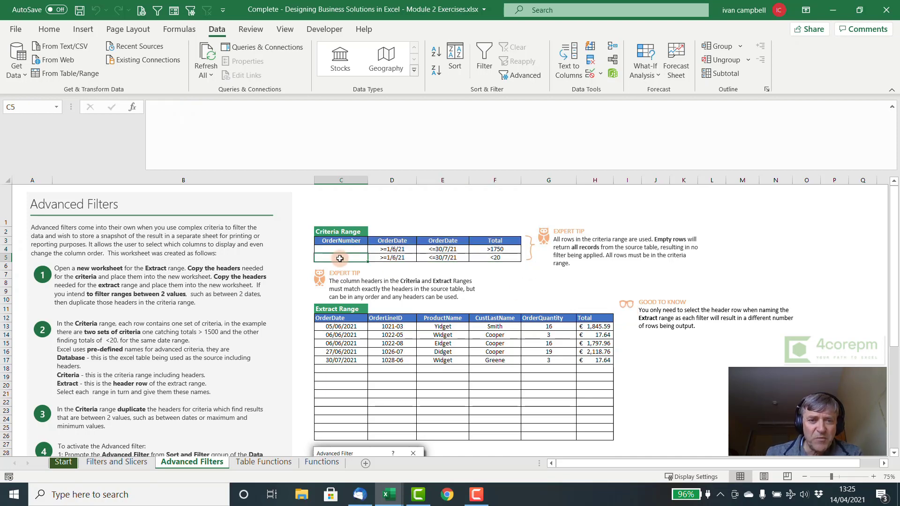
click(343, 250)
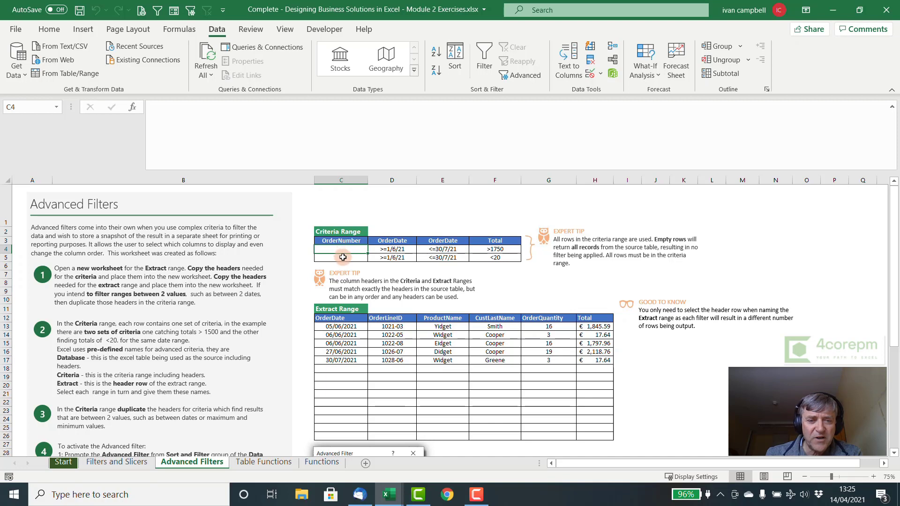
click(343, 257)
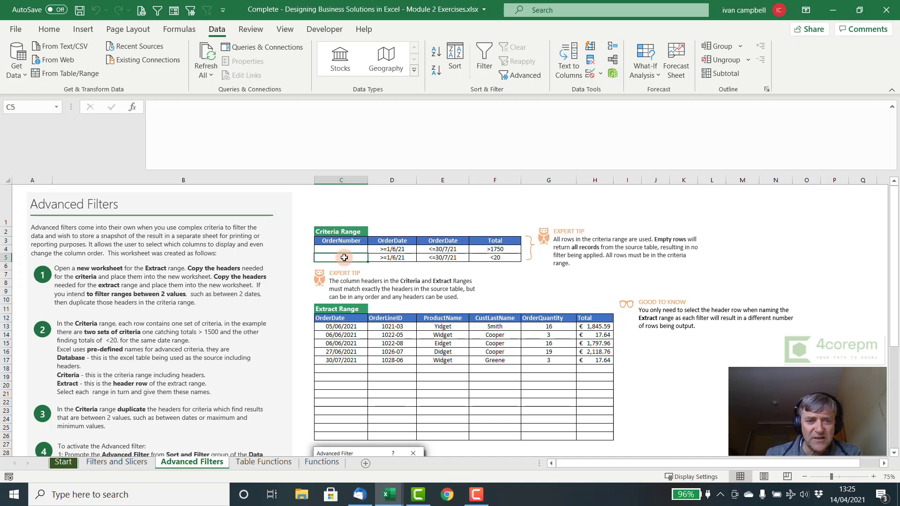
drag(341, 241, 345, 259)
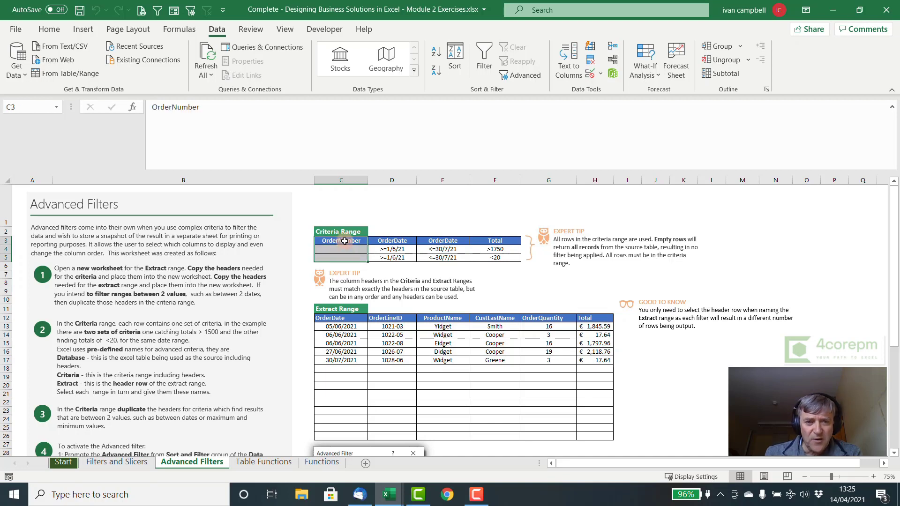
click(347, 249)
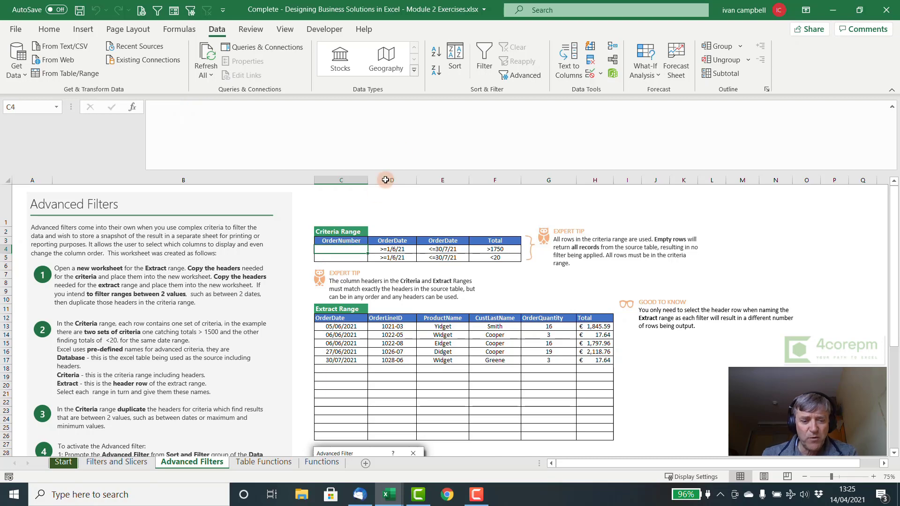
text(1021)
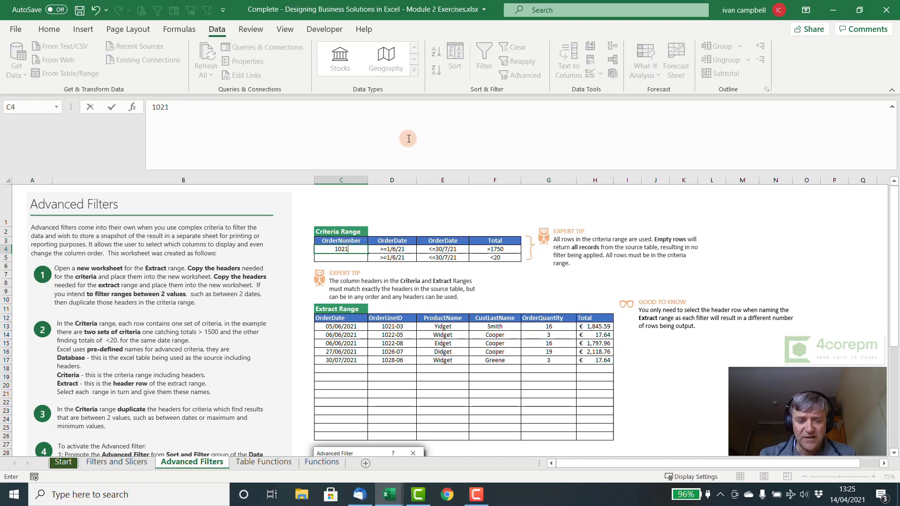
key(Return)
key(Up)
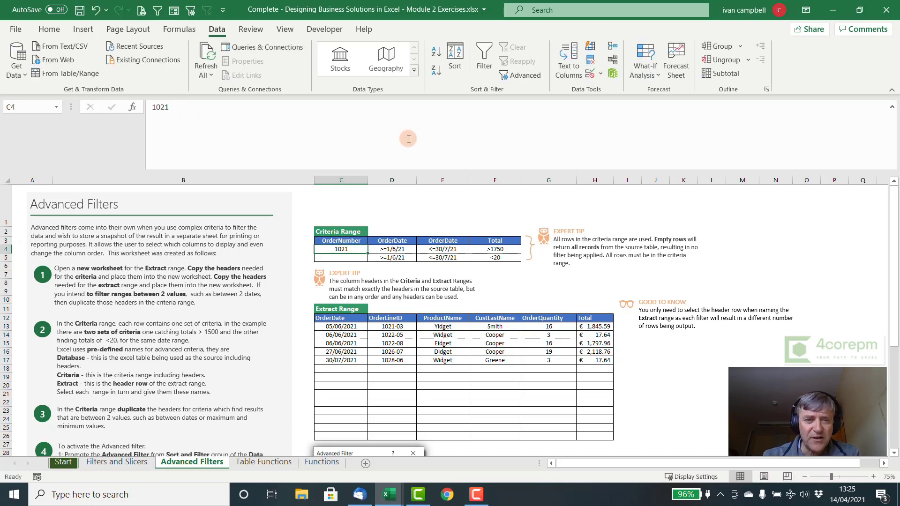
key(Right)
key(Right)
key(Right)
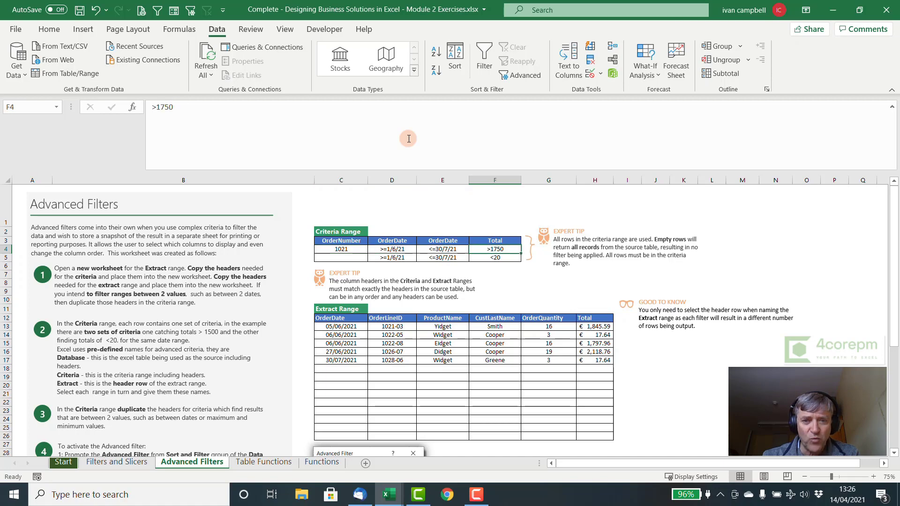
key(Left)
key(Left)
key(Left)
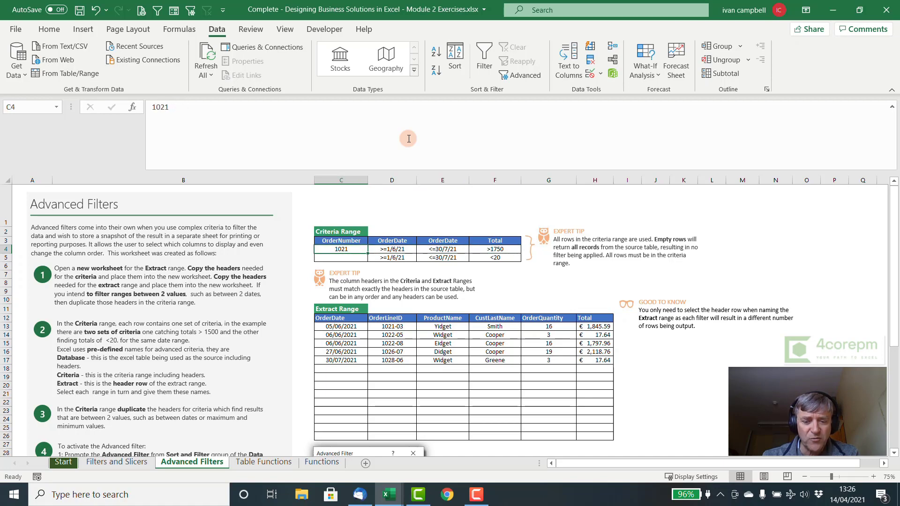
key(Down)
key(Up)
key(Delete)
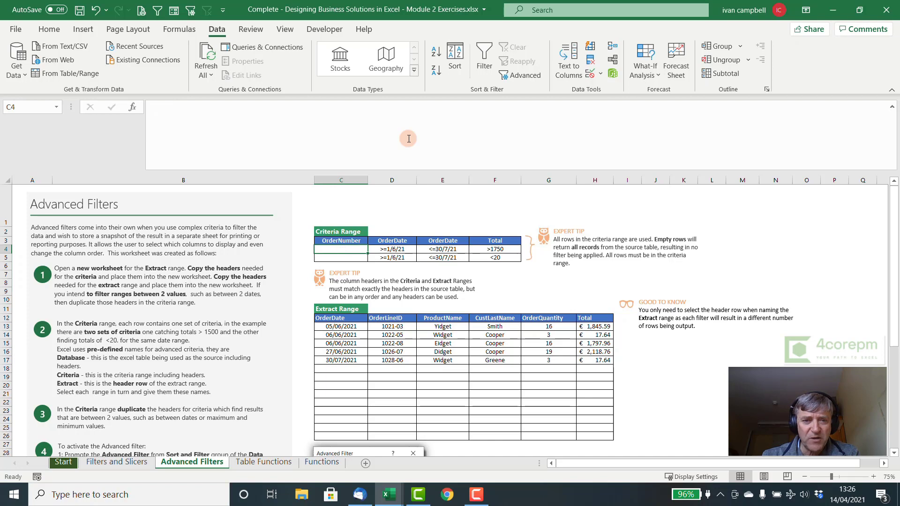
key(Down)
key(Up)
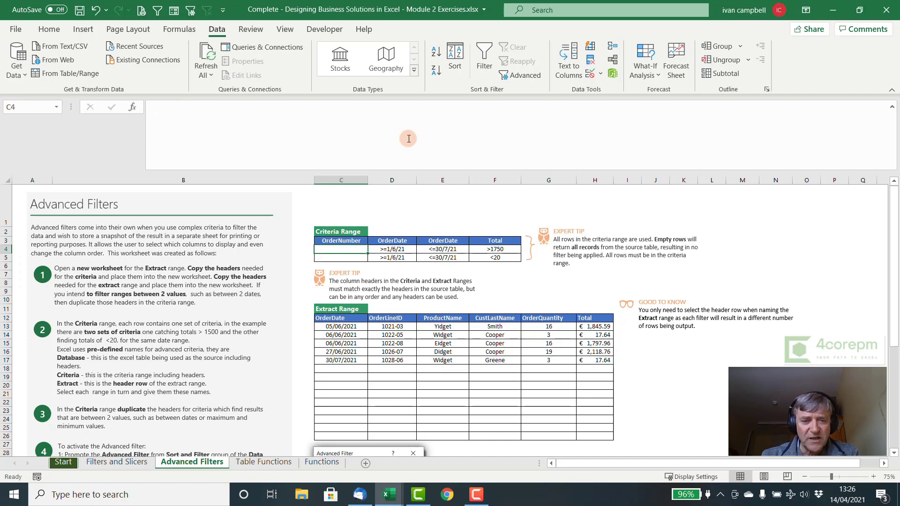
key(Right)
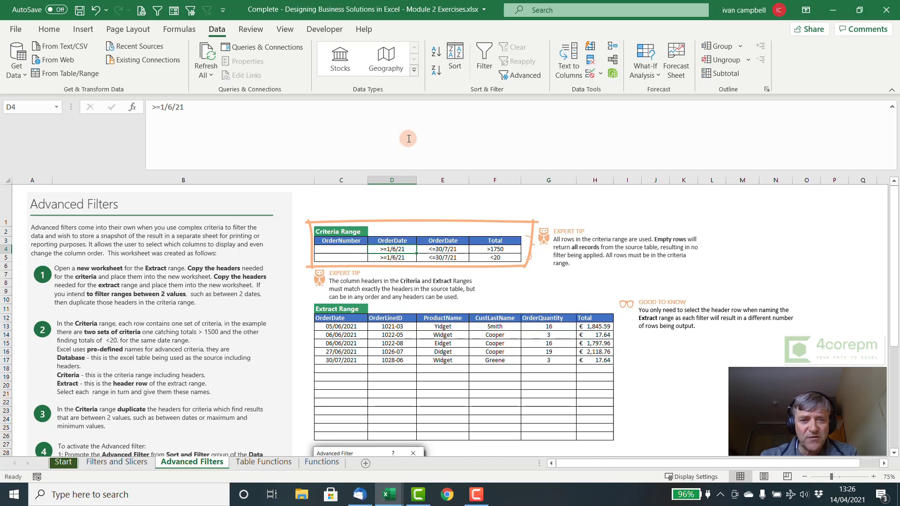
key(Right)
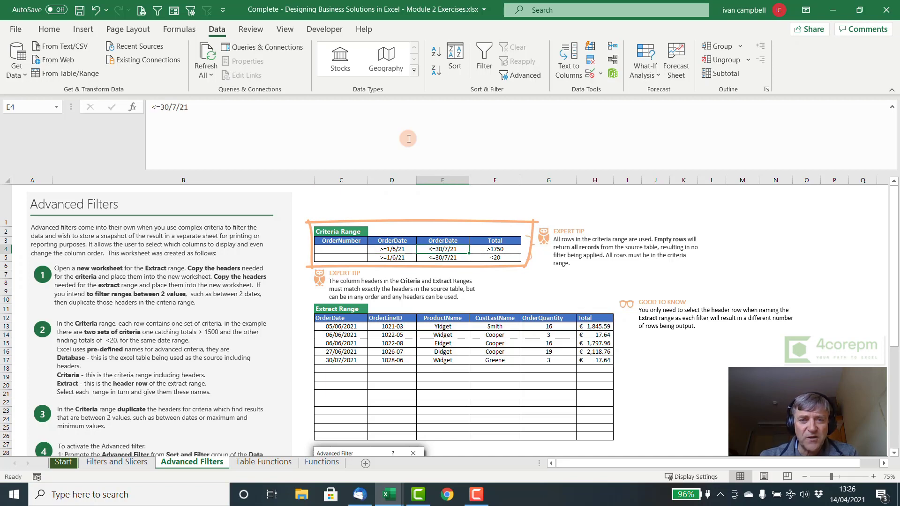
key(Right)
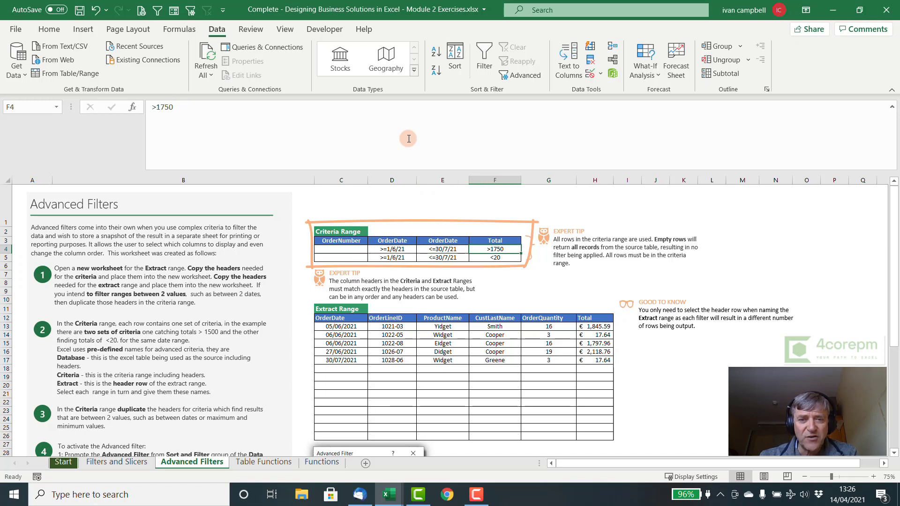
key(Left)
key(Left)
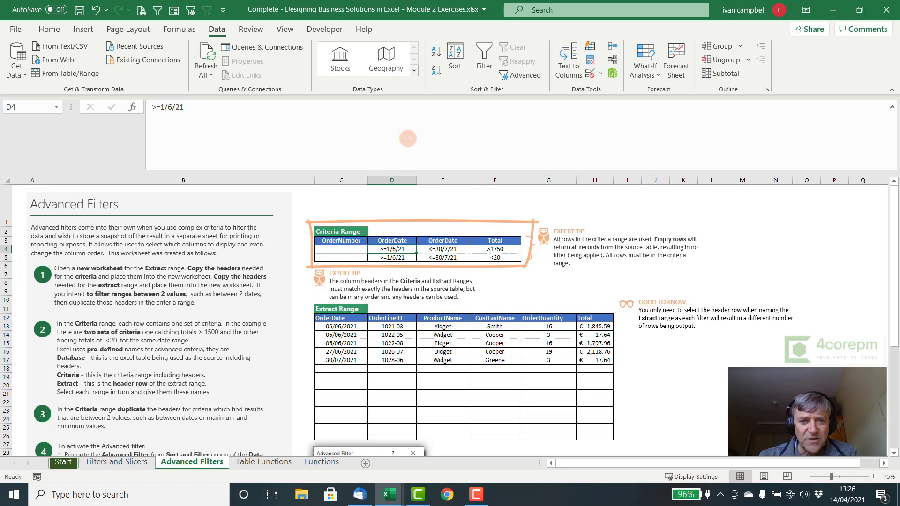
key(Up)
key(Right)
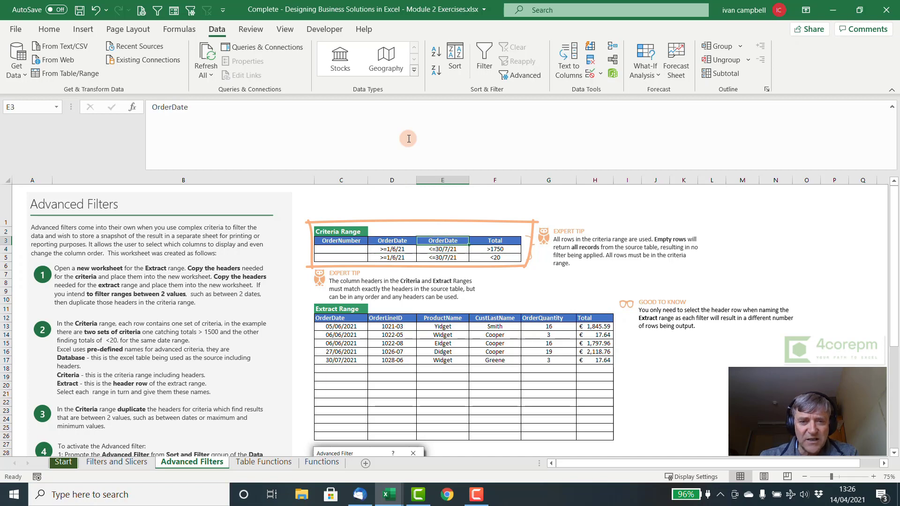
key(Down)
key(Left)
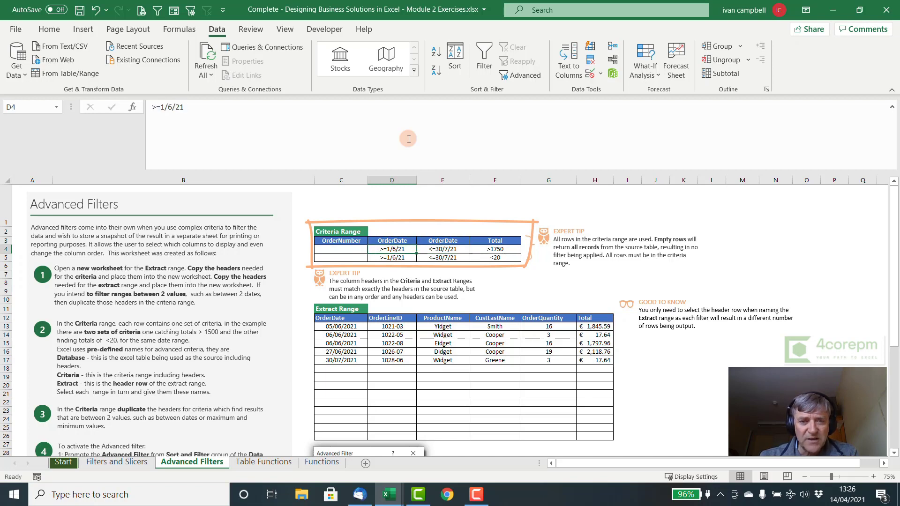
key(Right)
key(Up)
key(Left)
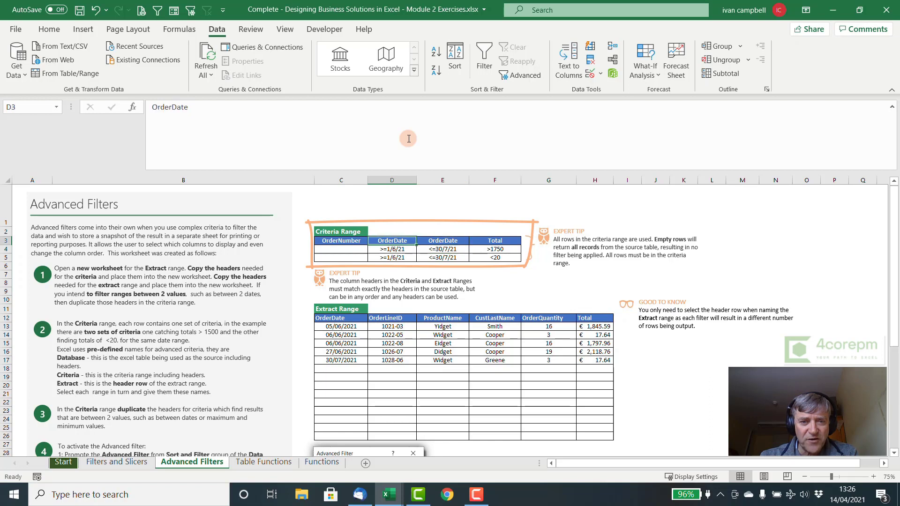
key(Down)
key(Up)
key(Down)
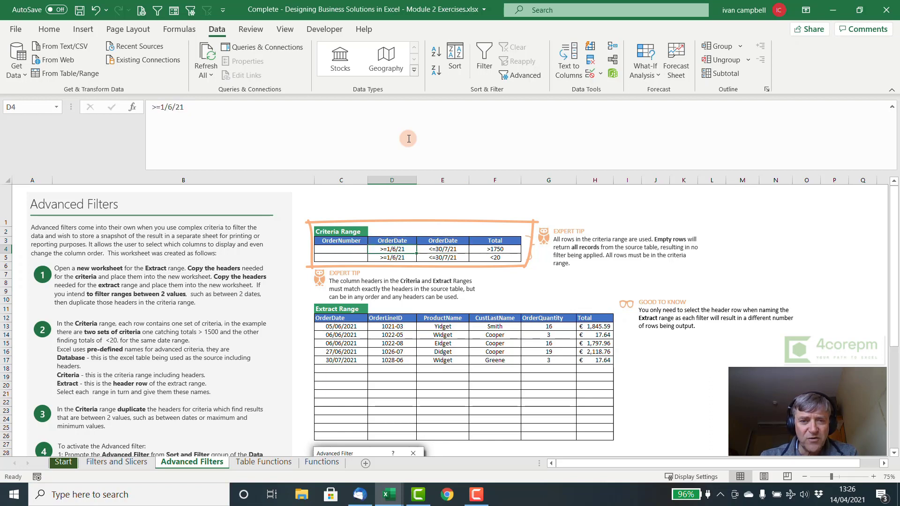
key(Right)
key(Up)
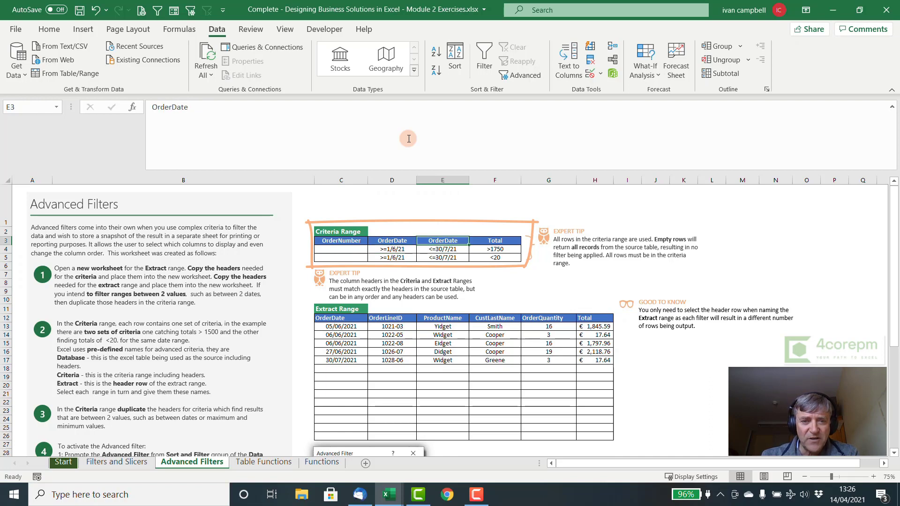
key(Down)
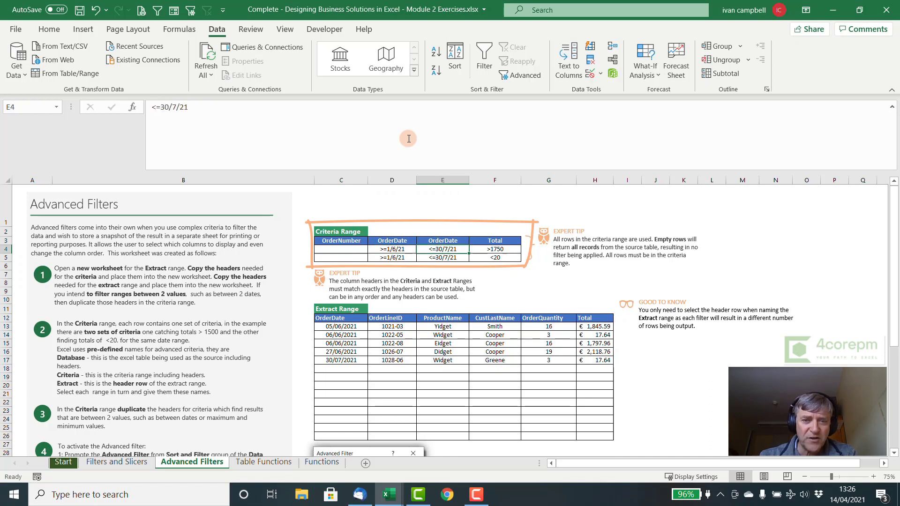
key(Down)
key(Left)
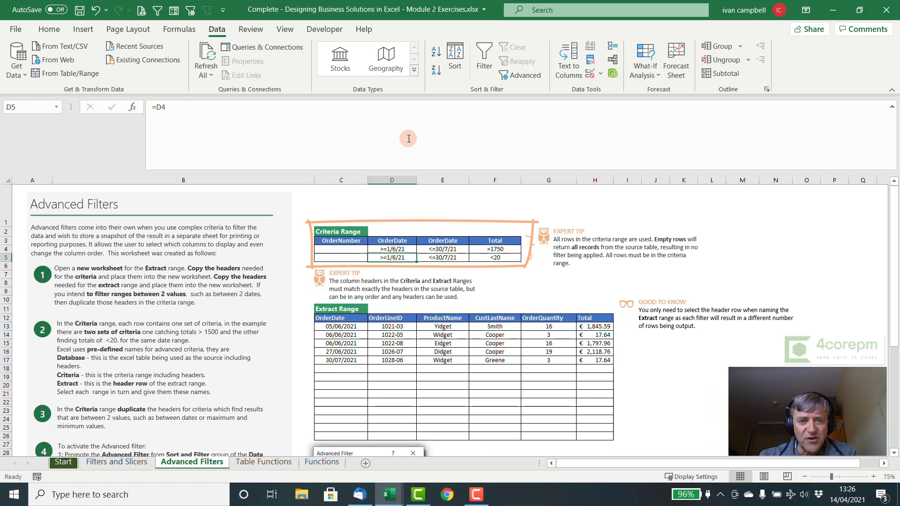
key(Right)
key(Left)
key(Left)
key(Right)
key(Right)
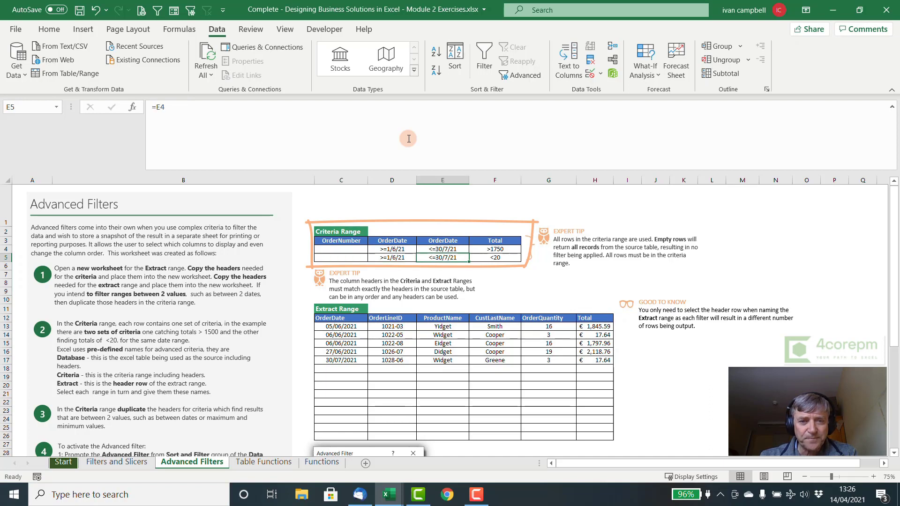
key(Right)
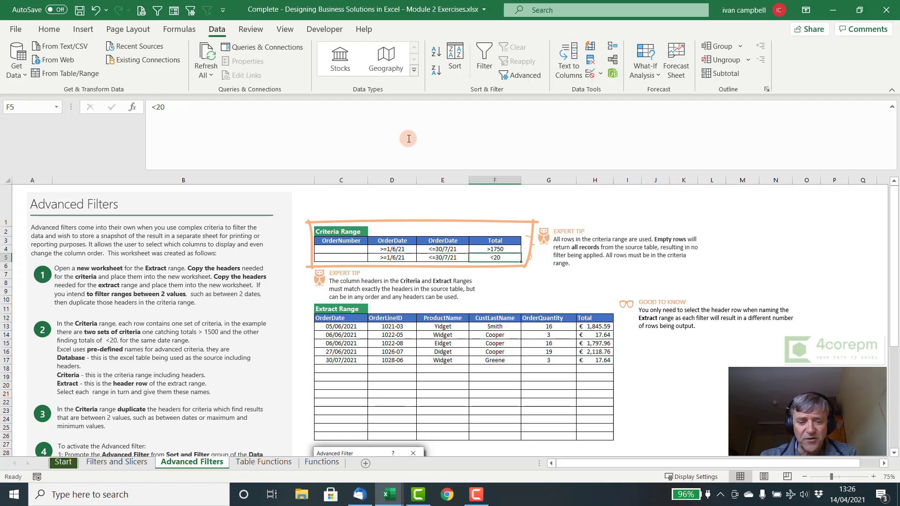
key(Up)
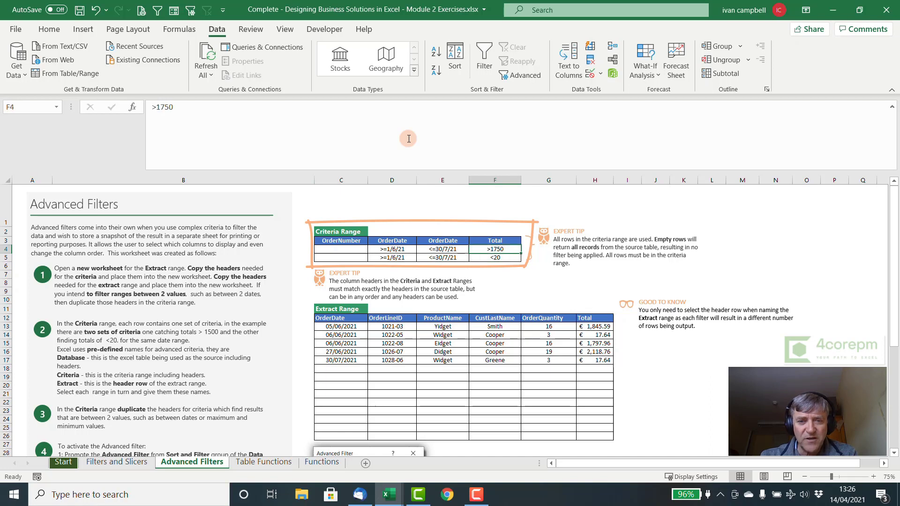
key(Down)
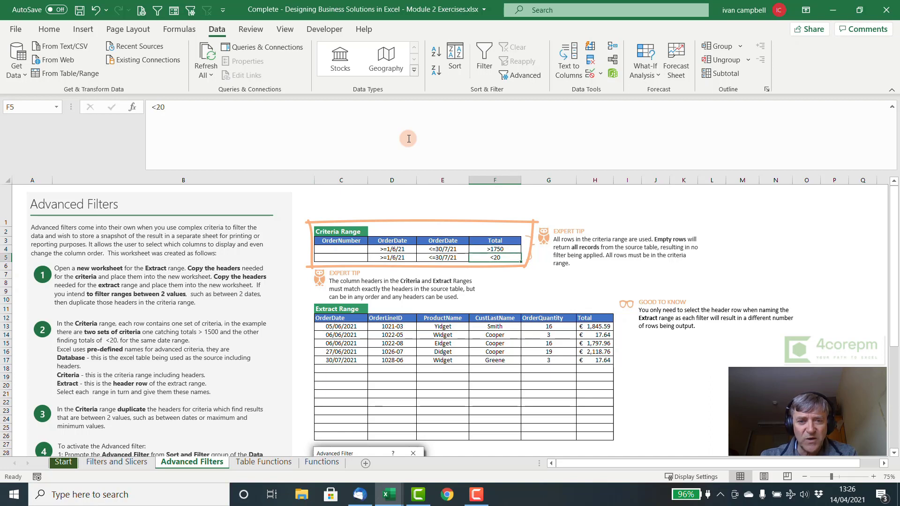
key(Up)
key(Up)
key(Left)
key(Left)
key(Left)
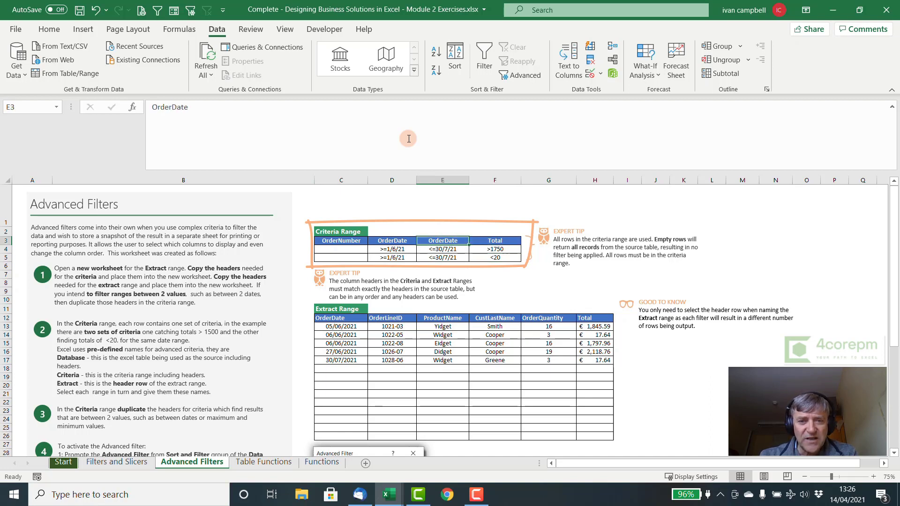
key(shift+Right)
key(shift+Right)
key(shift+Right)
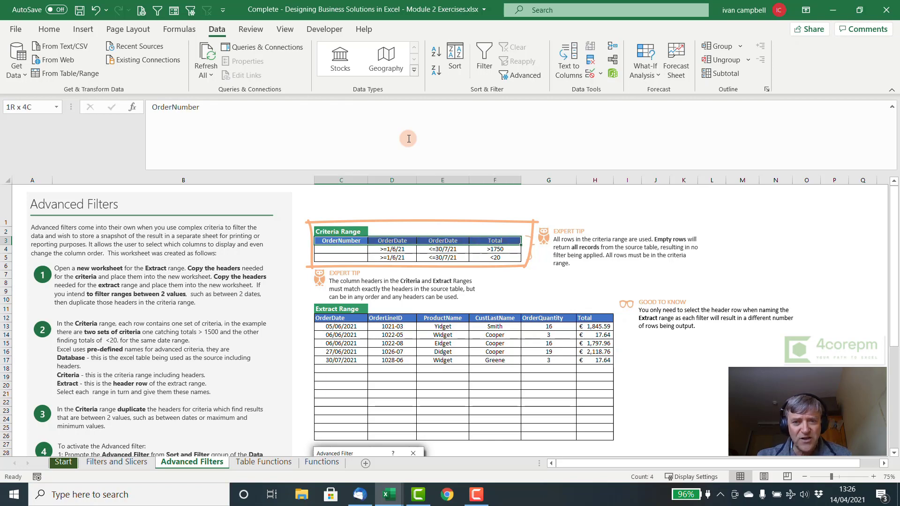
key(shift+Down)
key(shift+Down)
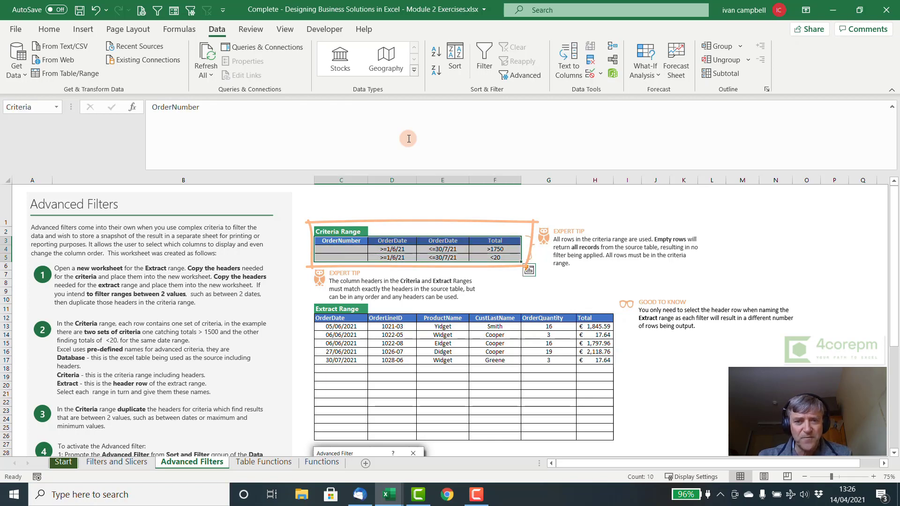
click(490, 282)
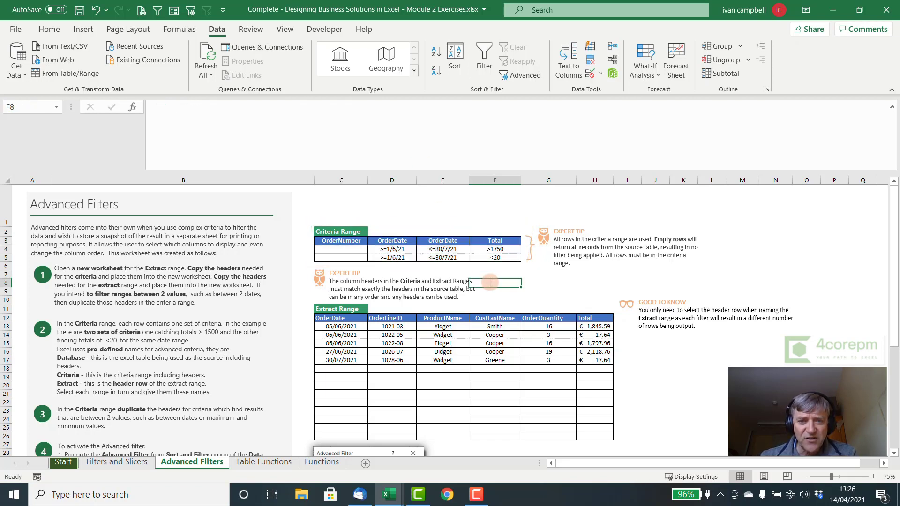
click(337, 319)
key(shift+Right)
key(shift+Right)
key(shift+Right)
key(shift+Right)
key(shift+Right)
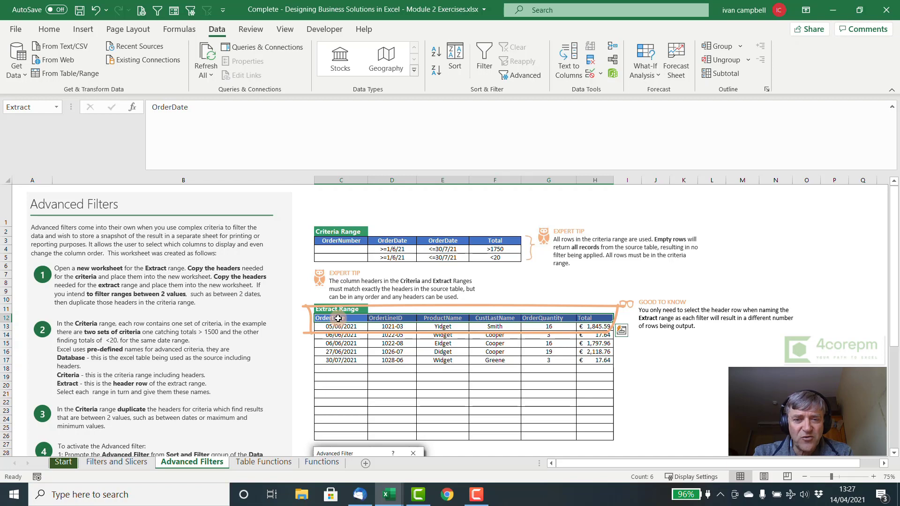
click(338, 319)
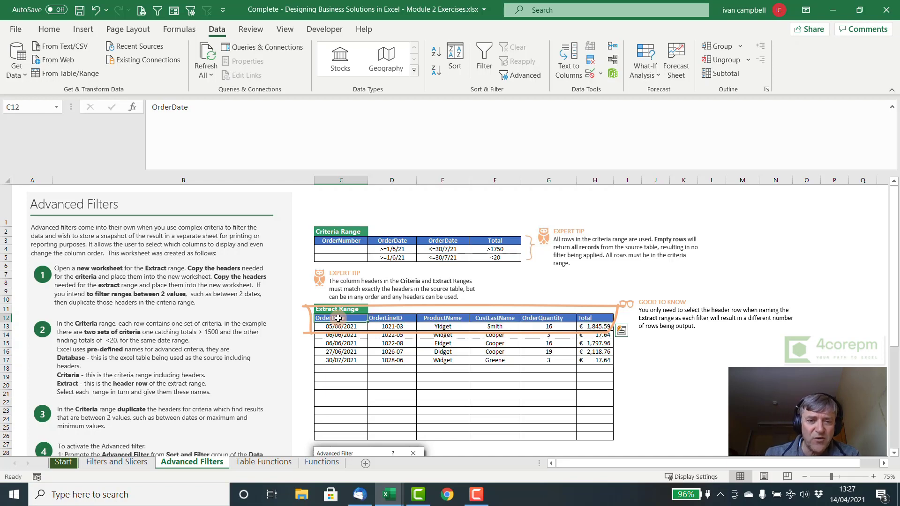
key(Right)
key(Right)
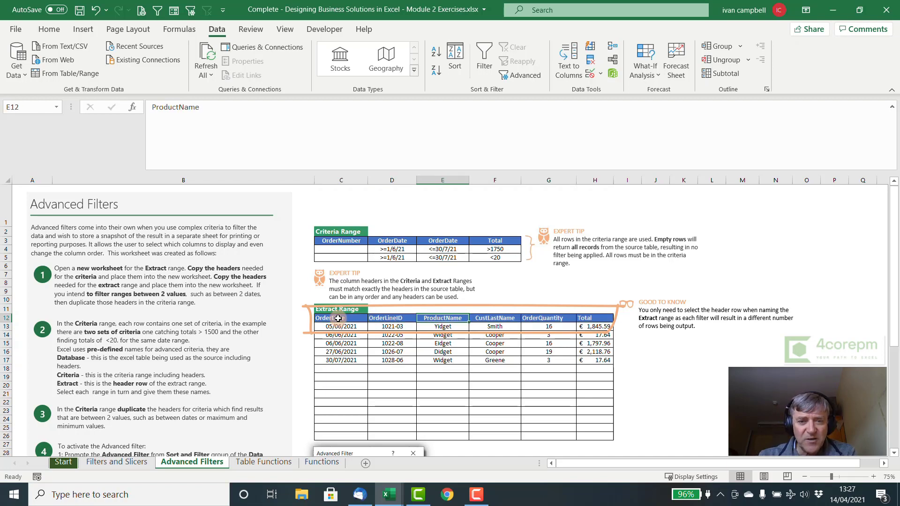
key(Right)
key(Right)
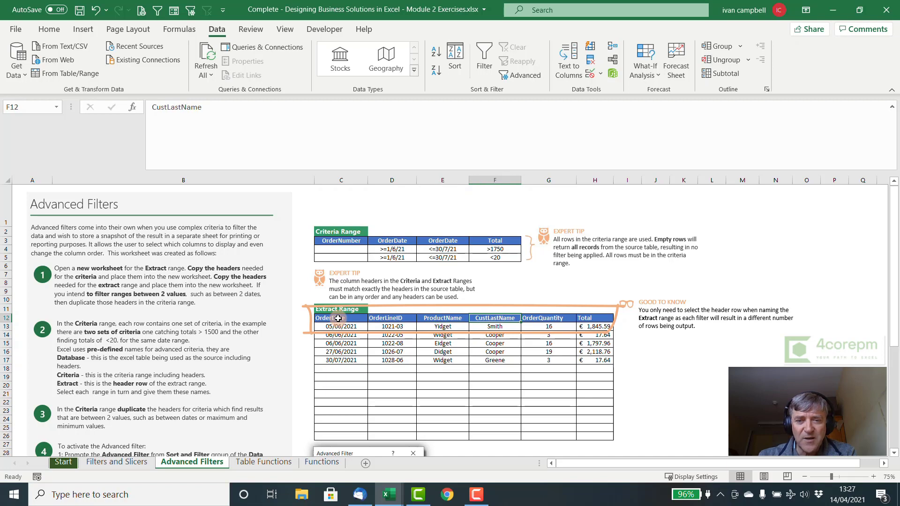
key(Right)
key(Left)
key(Left)
key(Left)
key(Left)
key(Left)
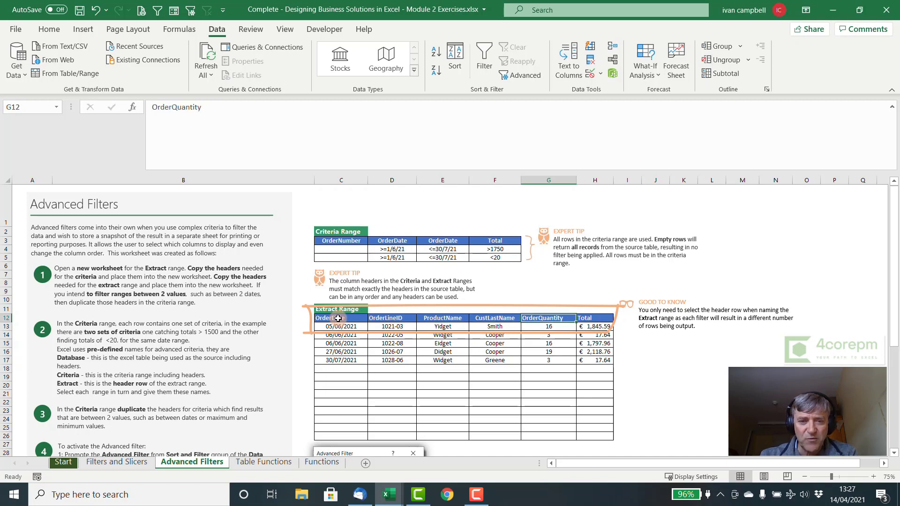
key(Down)
key(Down)
key(Down)
key(Down)
key(Down)
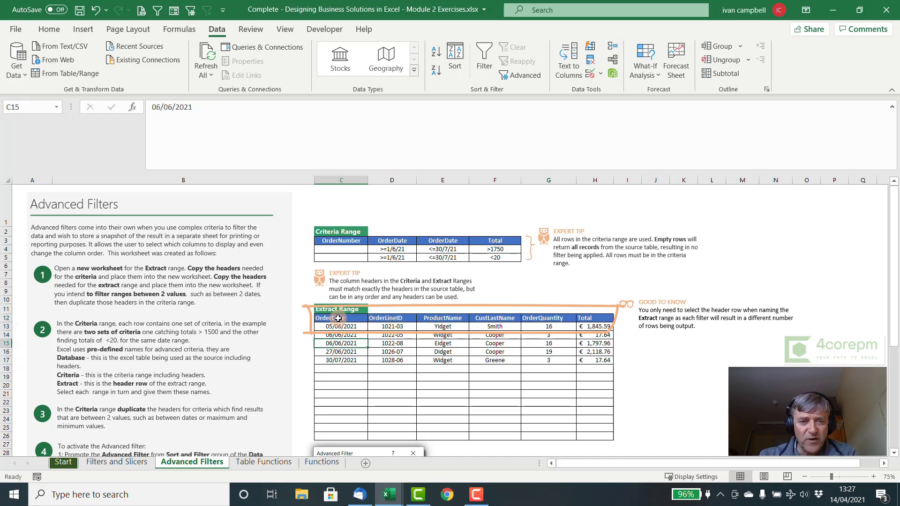
key(Up)
key(Up)
key(Up)
key(Up)
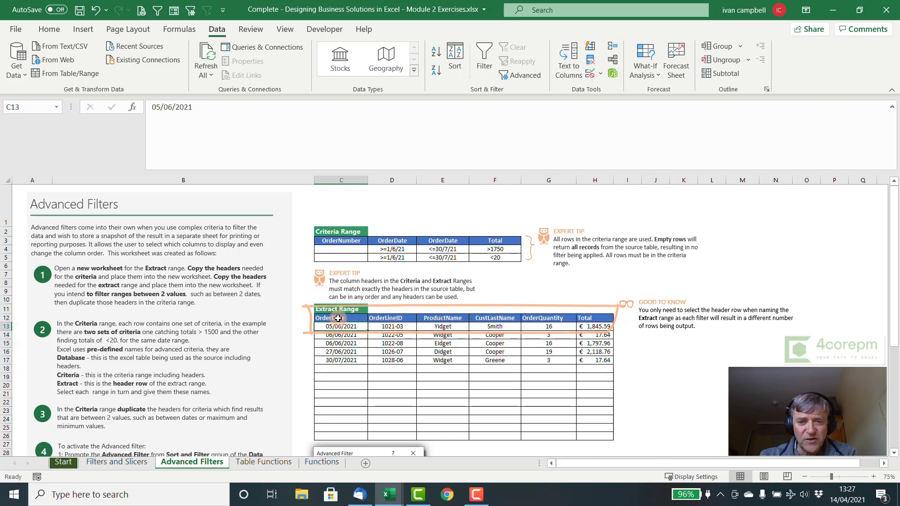
key(Right)
key(Right)
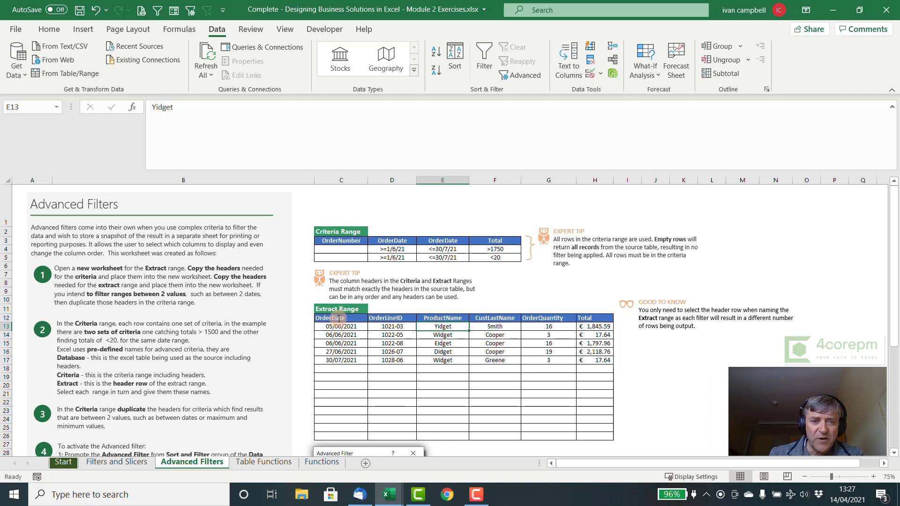
drag(350, 247, 489, 258)
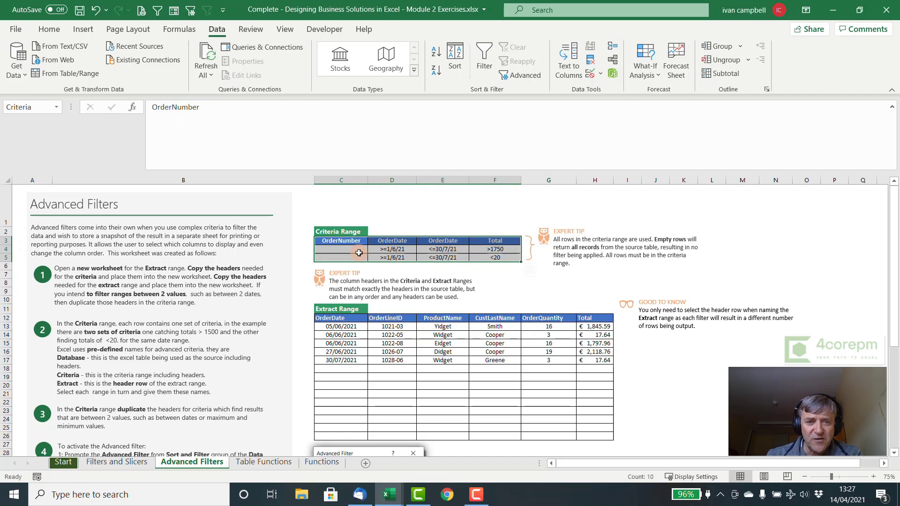
click(412, 258)
drag(412, 257, 484, 257)
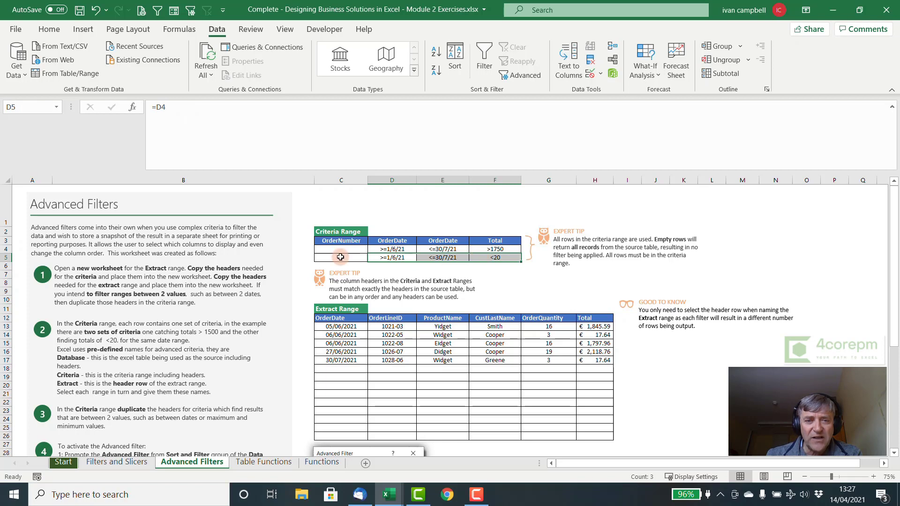
click(392, 249)
click(434, 248)
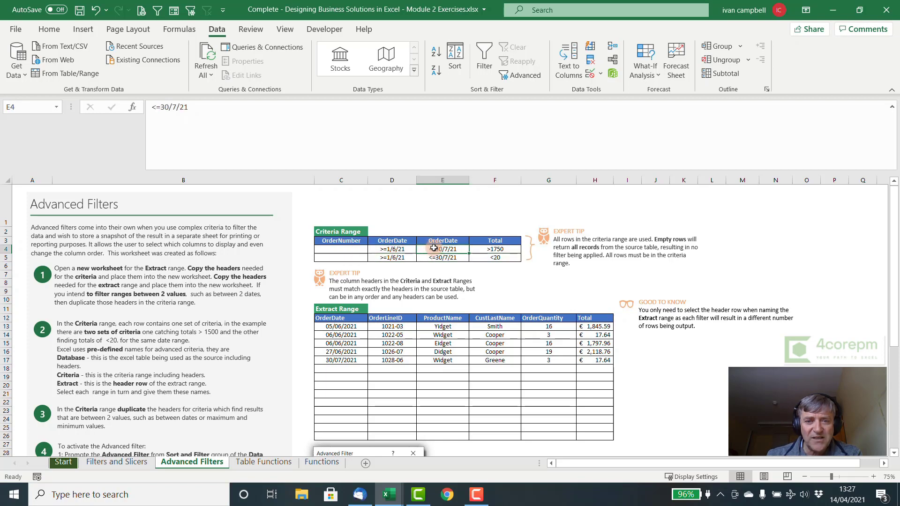
click(485, 250)
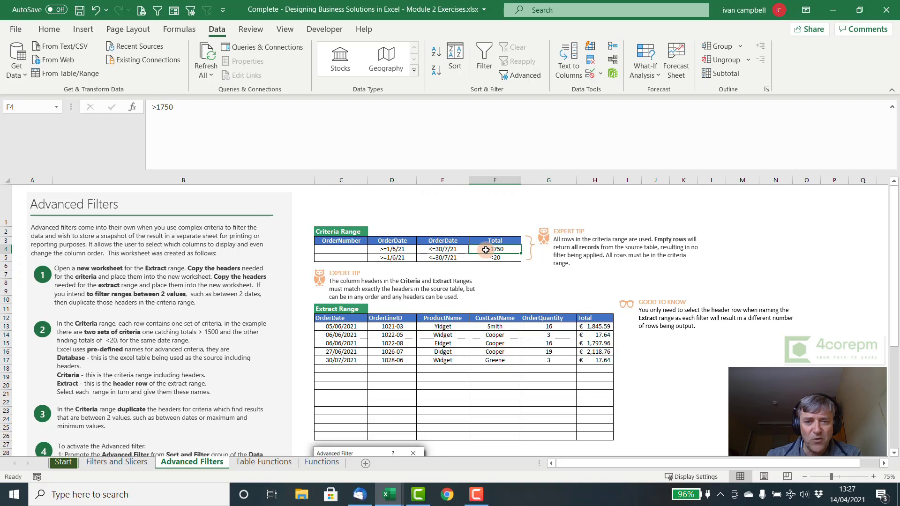
drag(349, 258, 478, 257)
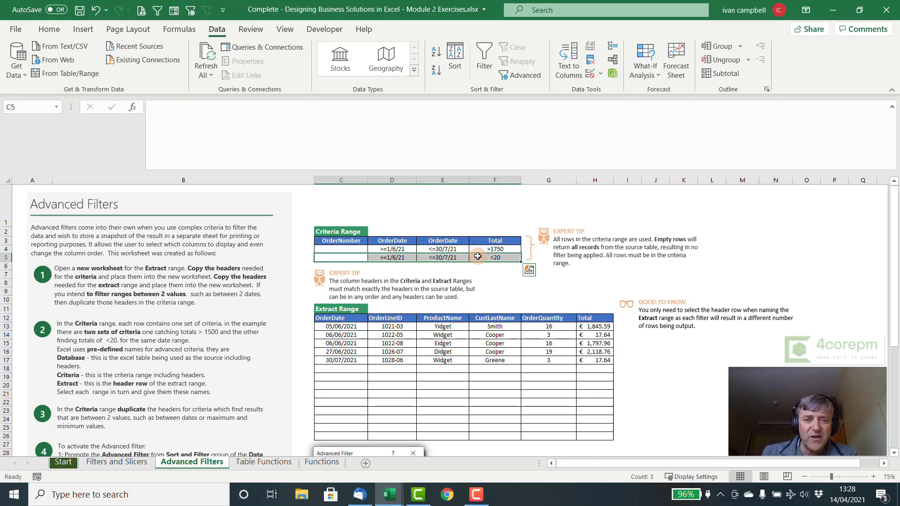
drag(349, 240, 494, 255)
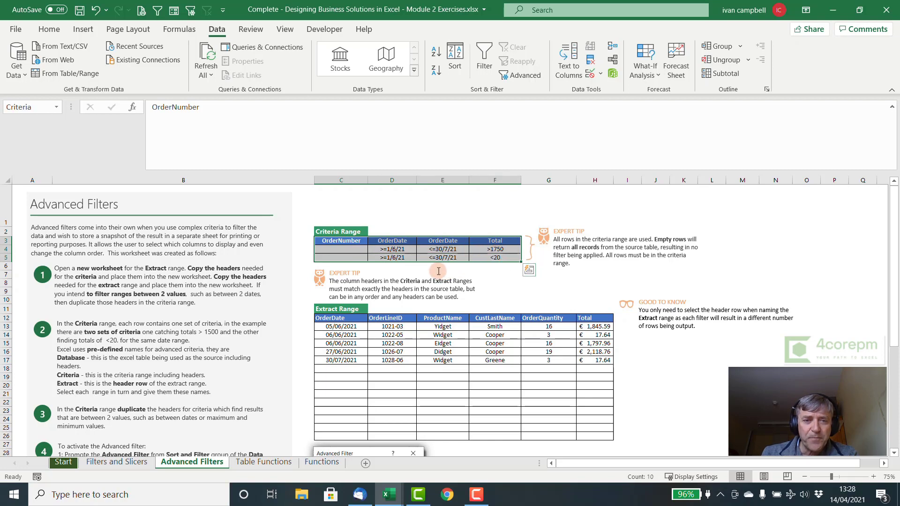
drag(347, 242, 499, 258)
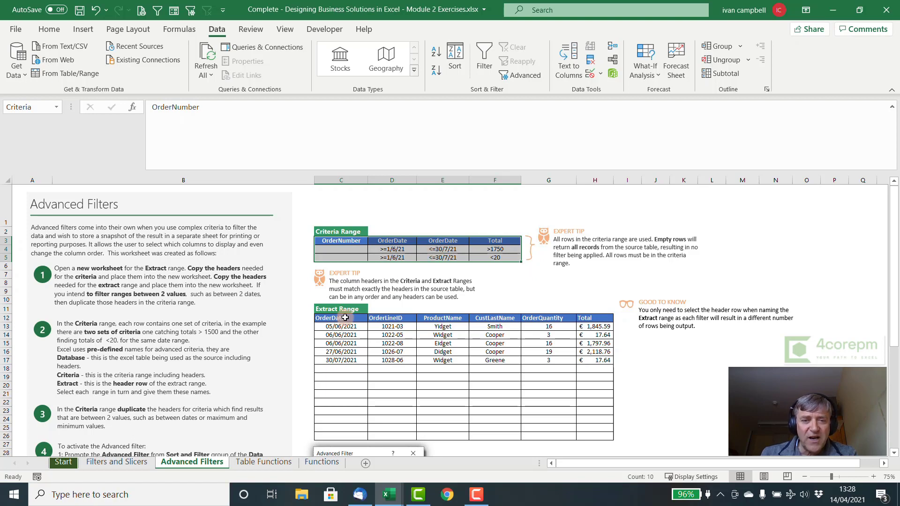
drag(345, 318, 436, 319)
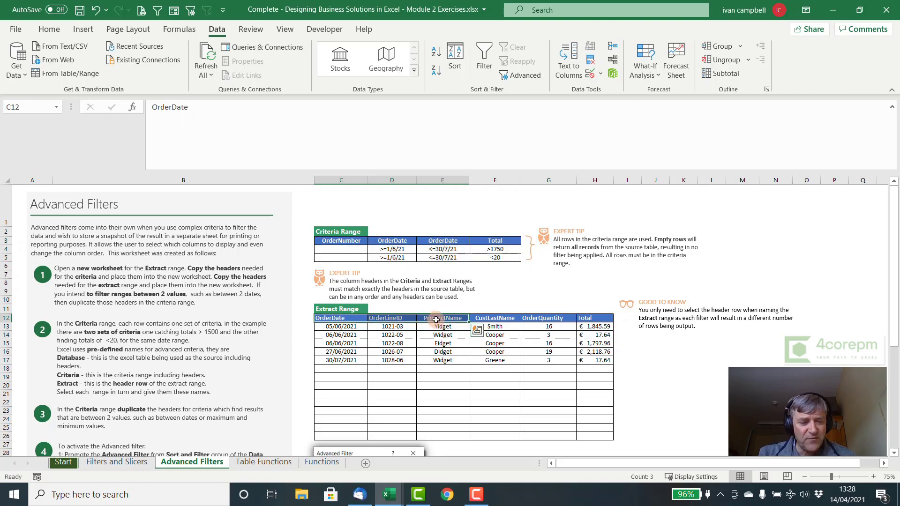
Step: Jump to the Extract name and confirm it covers header row C12:H12
key(F5)
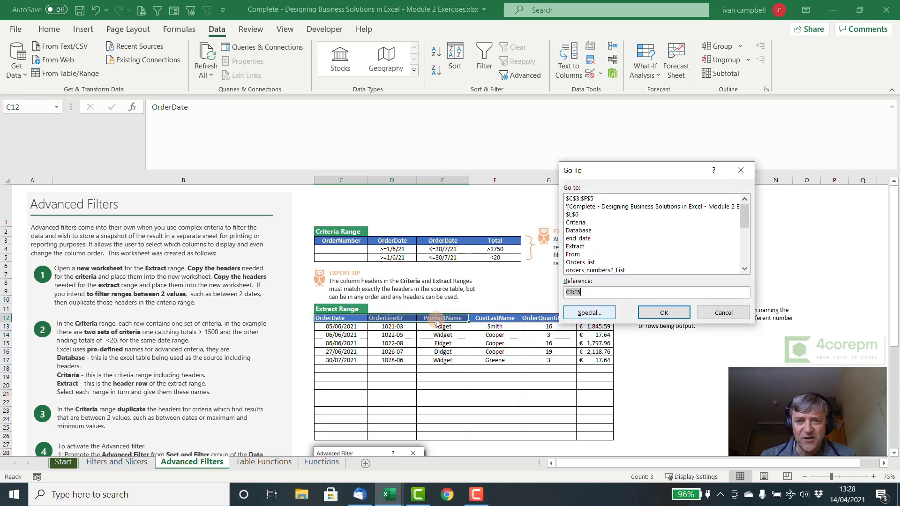
click(575, 247)
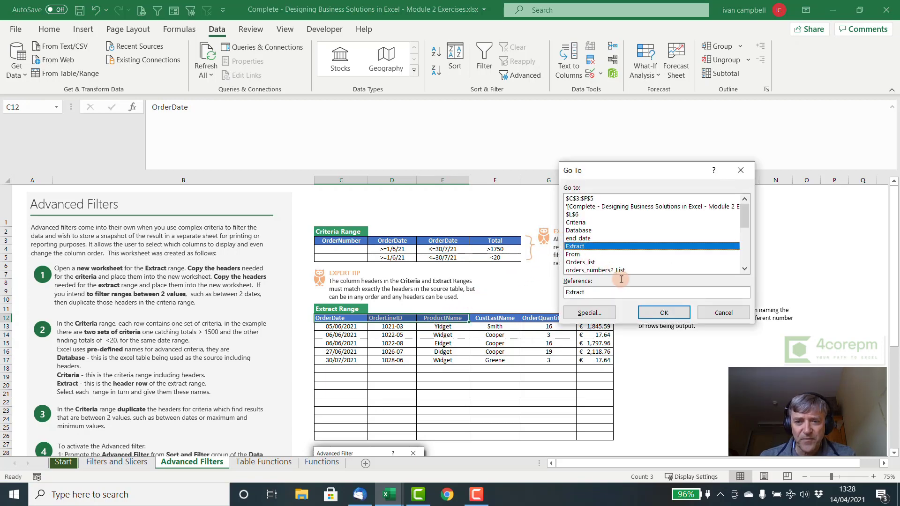
click(670, 313)
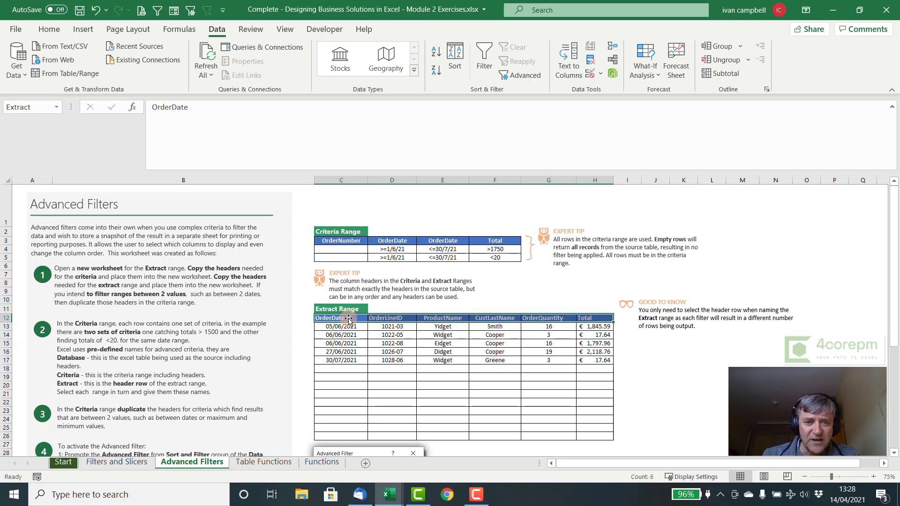
drag(348, 319, 578, 321)
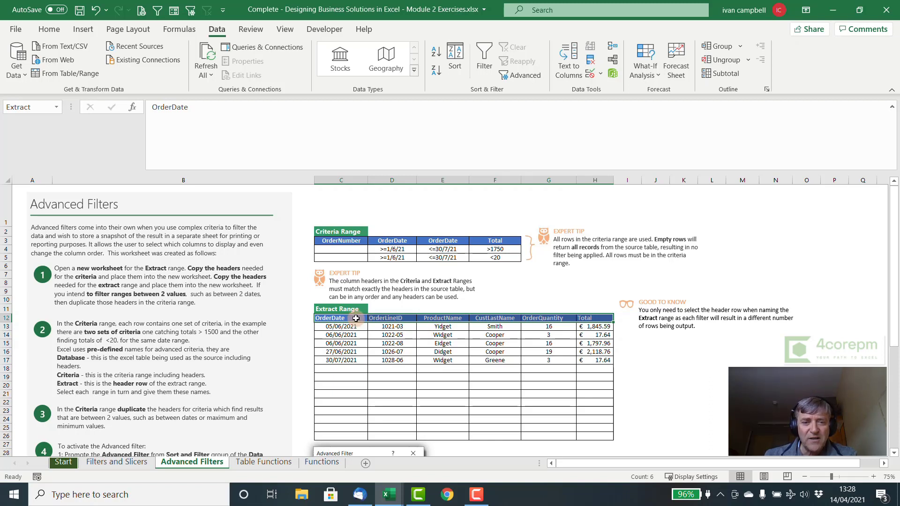
drag(356, 319, 582, 320)
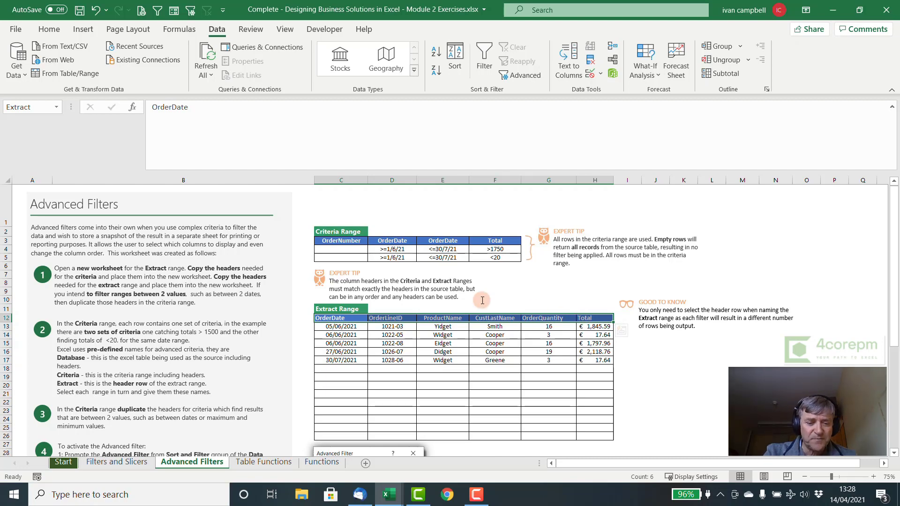
key(ctrl+g)
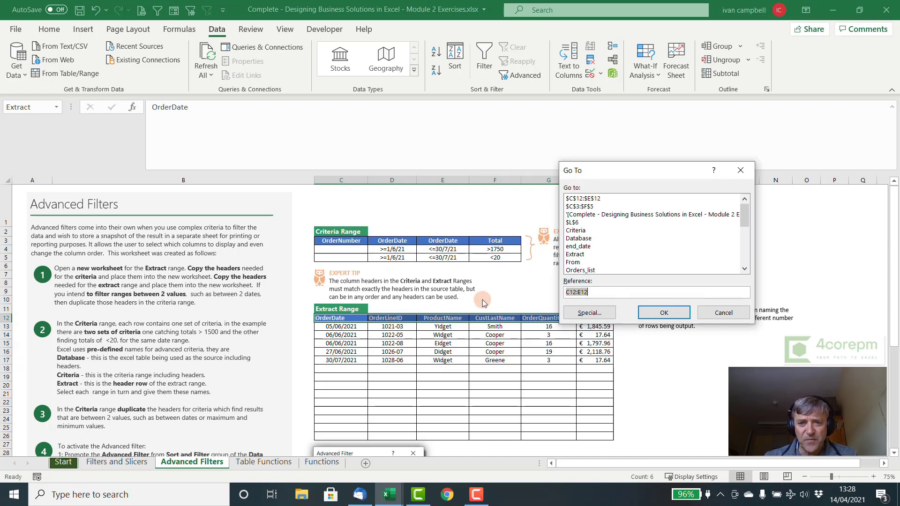
Step: Inspect the Database table on Filters and Slicers, then return to Advanced Filters and select G9
click(578, 238)
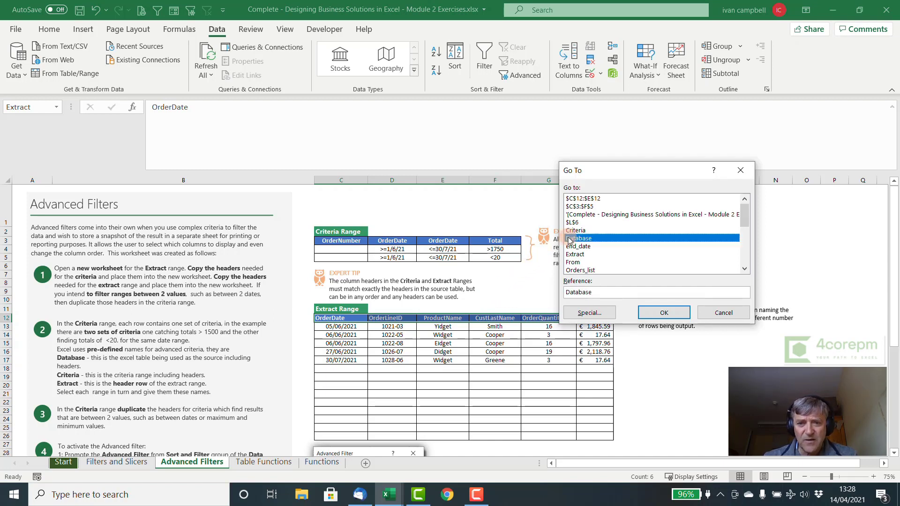
click(668, 312)
scroll(424, 290, down, 15)
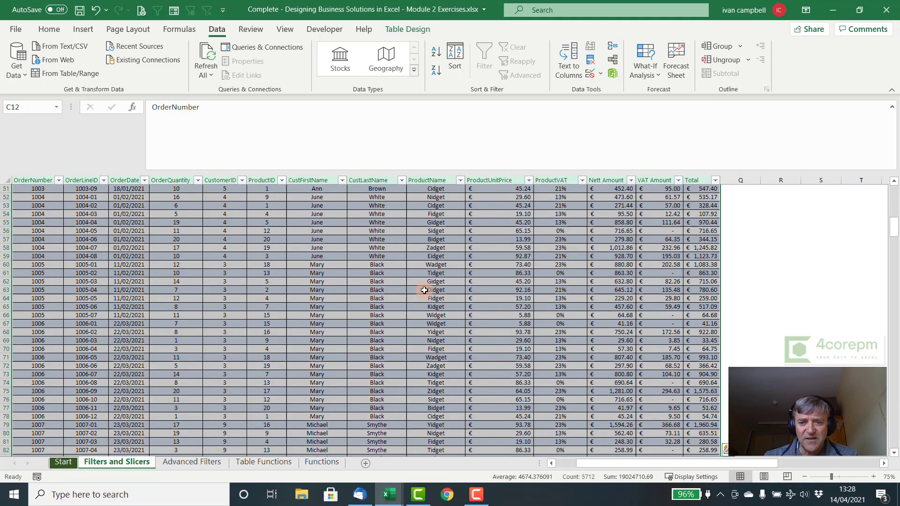
scroll(424, 290, down, 13)
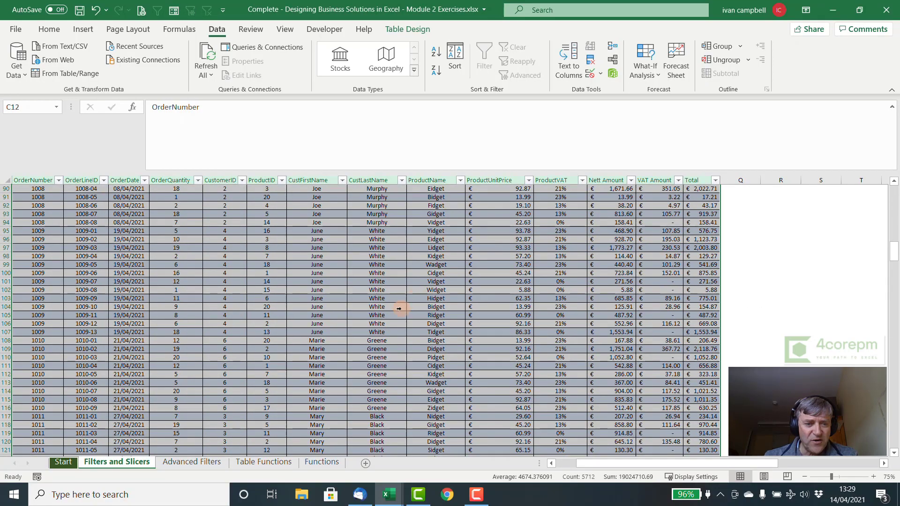
click(217, 463)
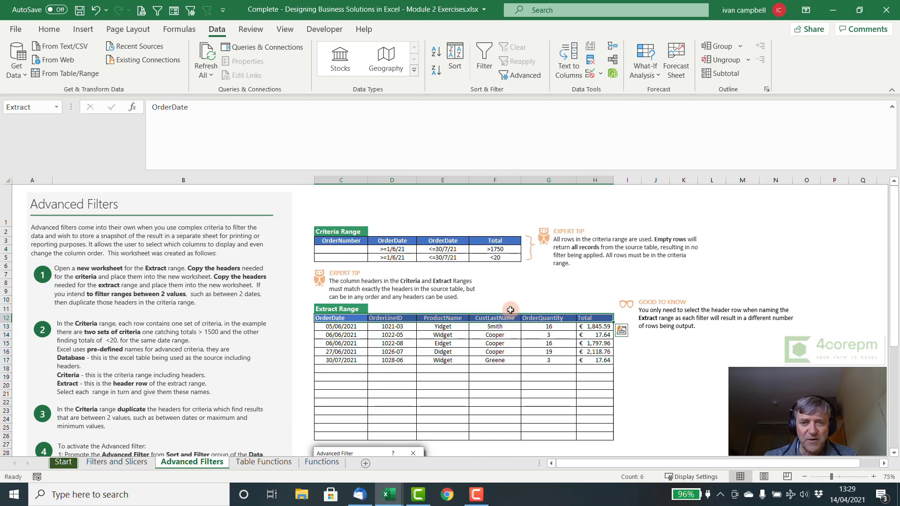
click(546, 292)
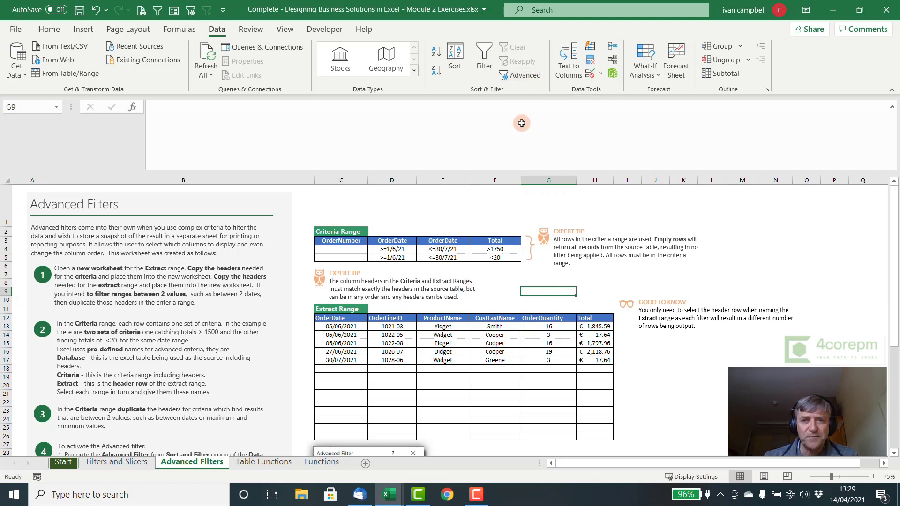
Step: Run an Advanced Filter on list range 'database' with criteria $C$3:$F$5, copying results to $C$12:$H$12
click(518, 75)
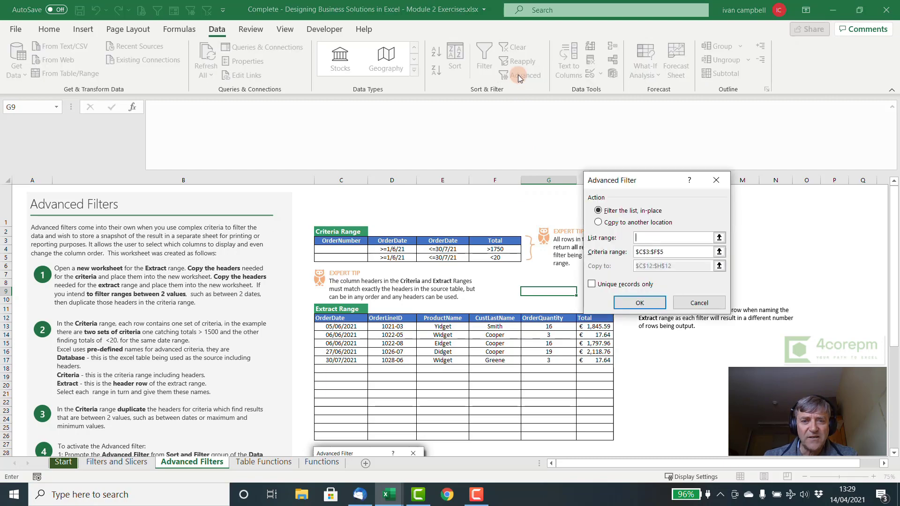
drag(657, 173, 485, 73)
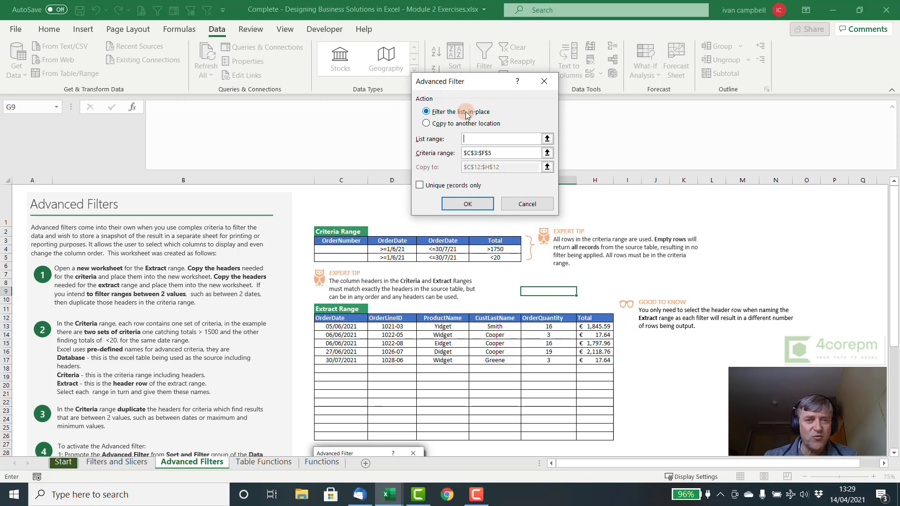
click(426, 124)
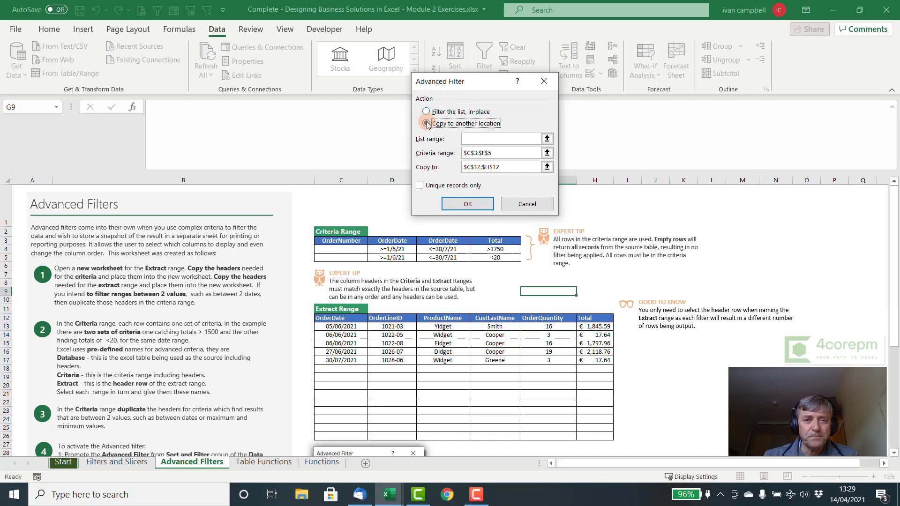
click(470, 139)
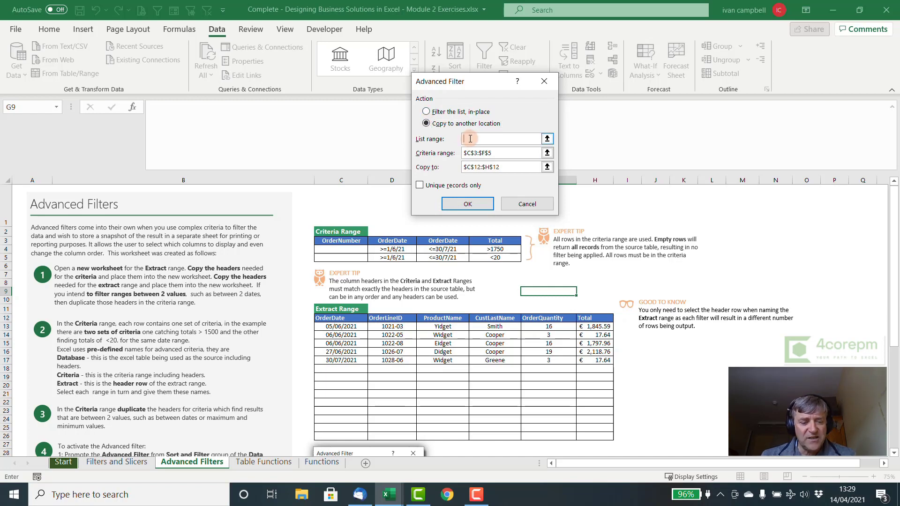
text(database)
click(497, 153)
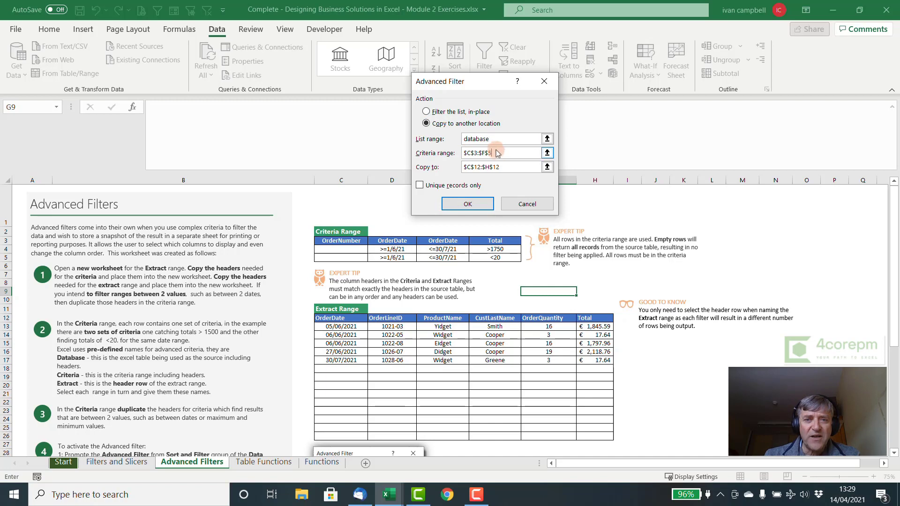
drag(475, 83, 585, 79)
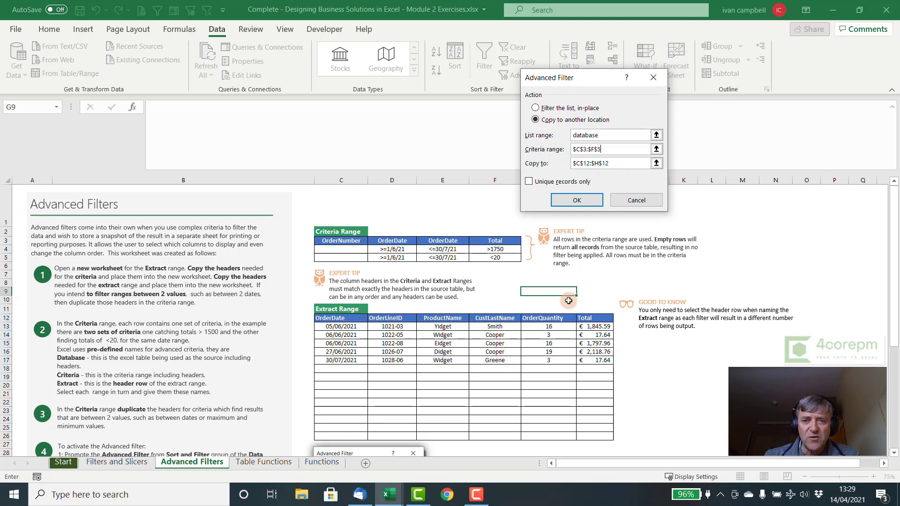
click(587, 200)
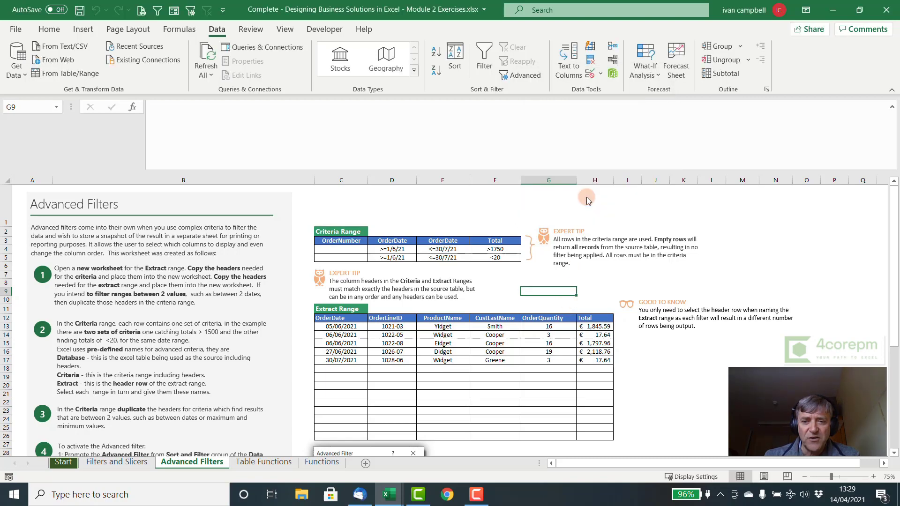
Step: Change the Total criterion in F4 from >1750 to >1000
click(497, 251)
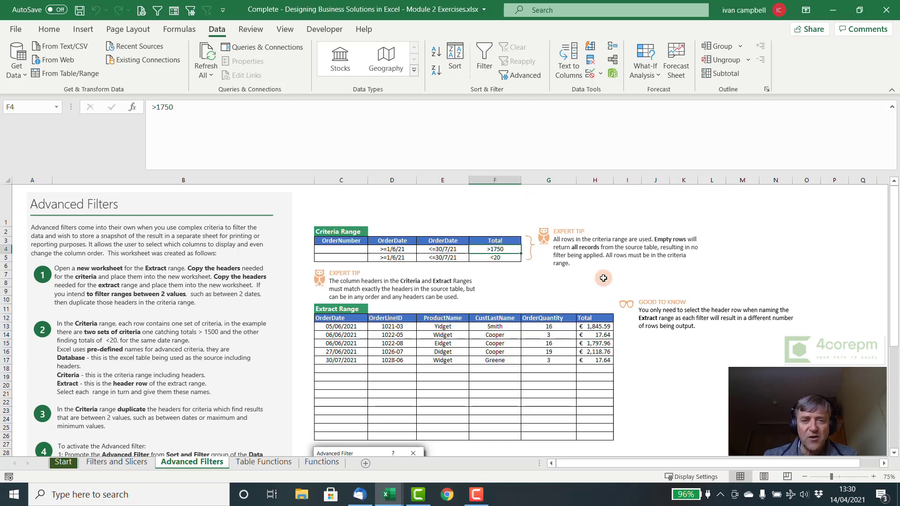
text(>1000)
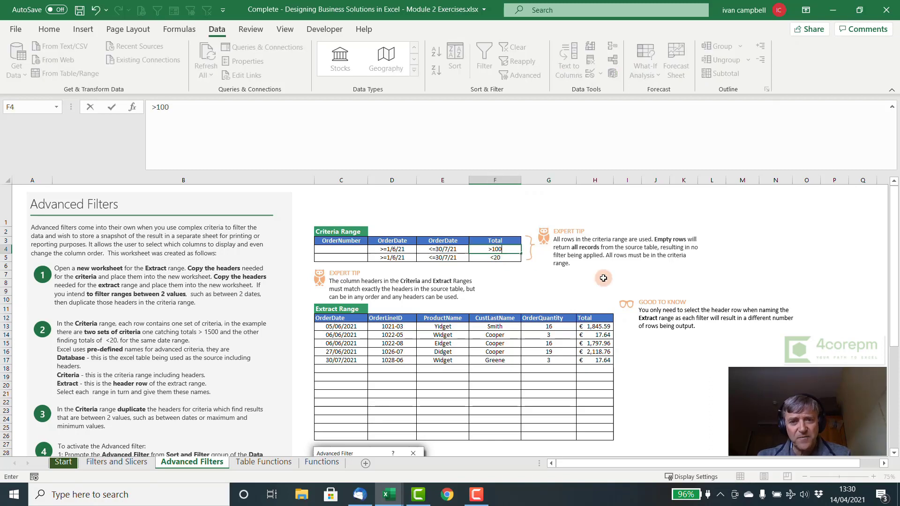
click(548, 283)
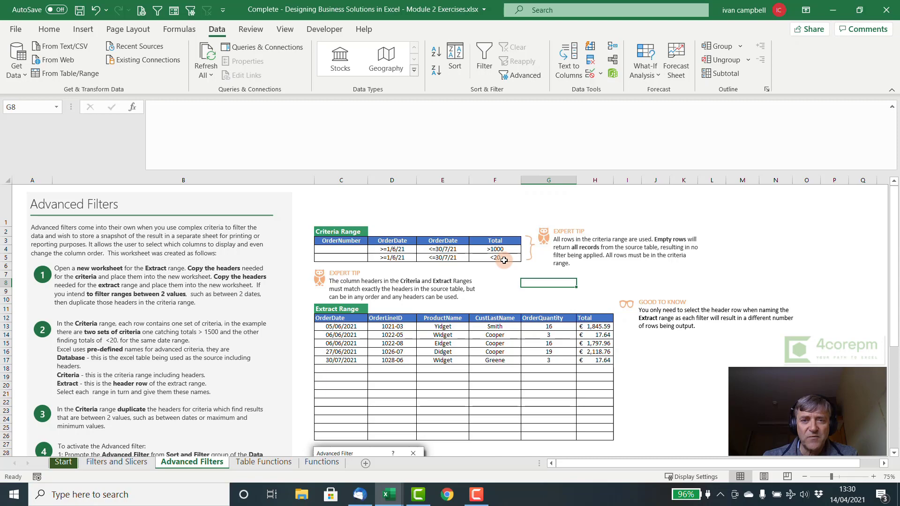
Step: Rerun the Advanced Filter on 'database' with the >1000 criterion, copying matches to $C$12:$H$12
click(515, 76)
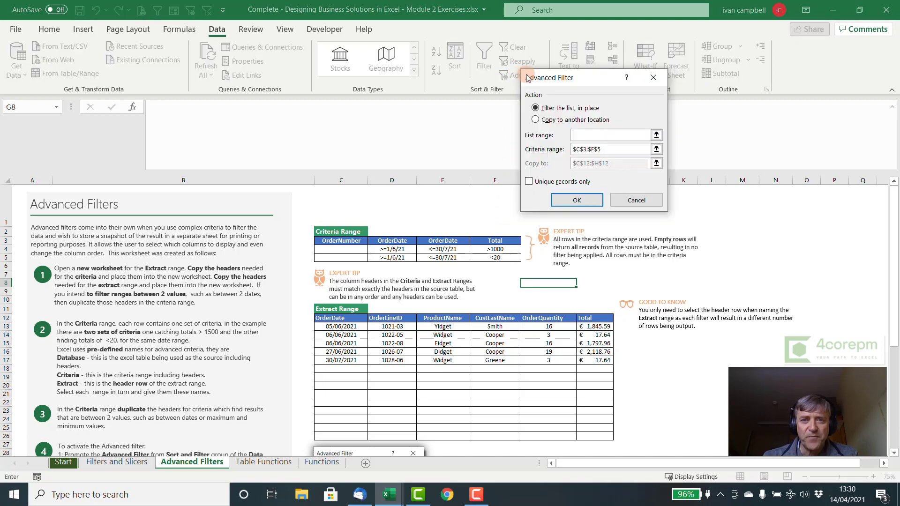
drag(565, 77, 378, 70)
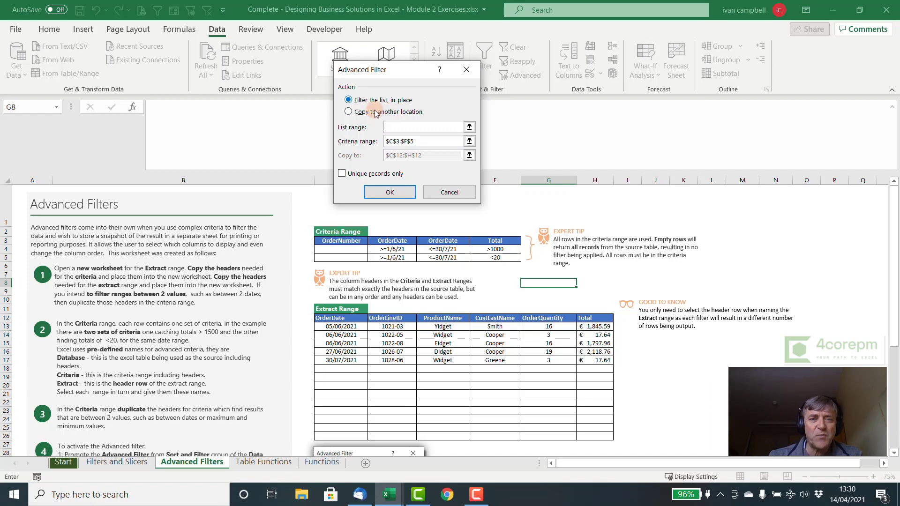
click(349, 112)
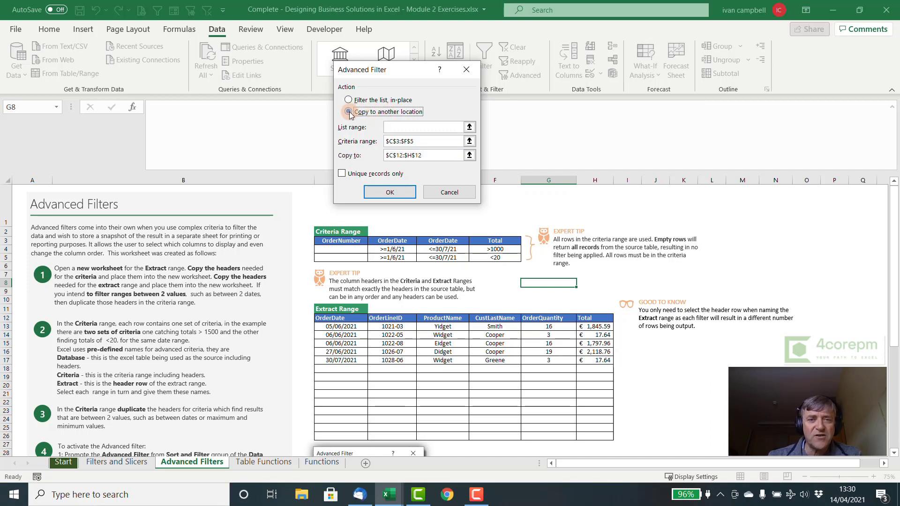
click(403, 129)
text(data)
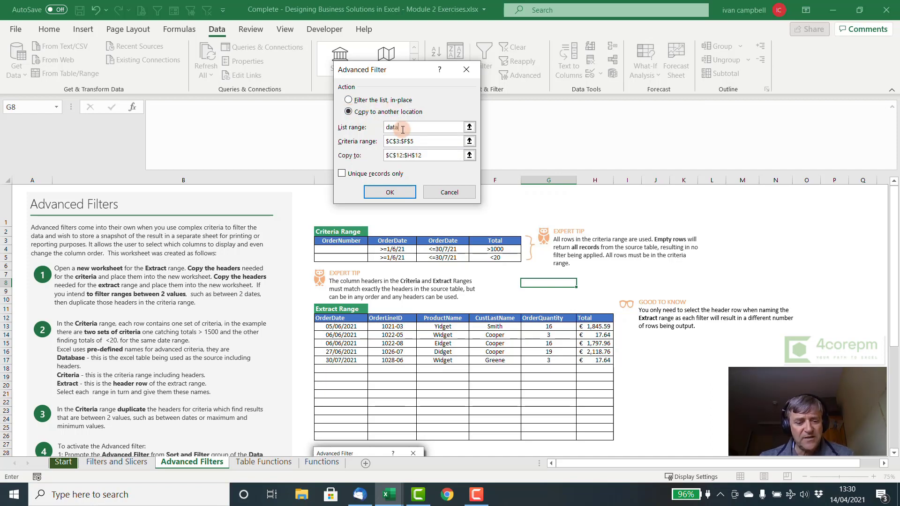
text(base)
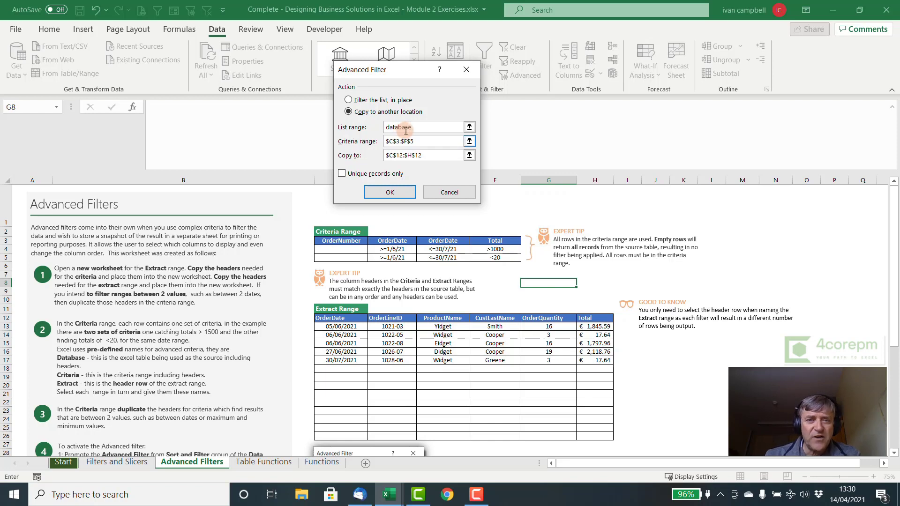
click(436, 157)
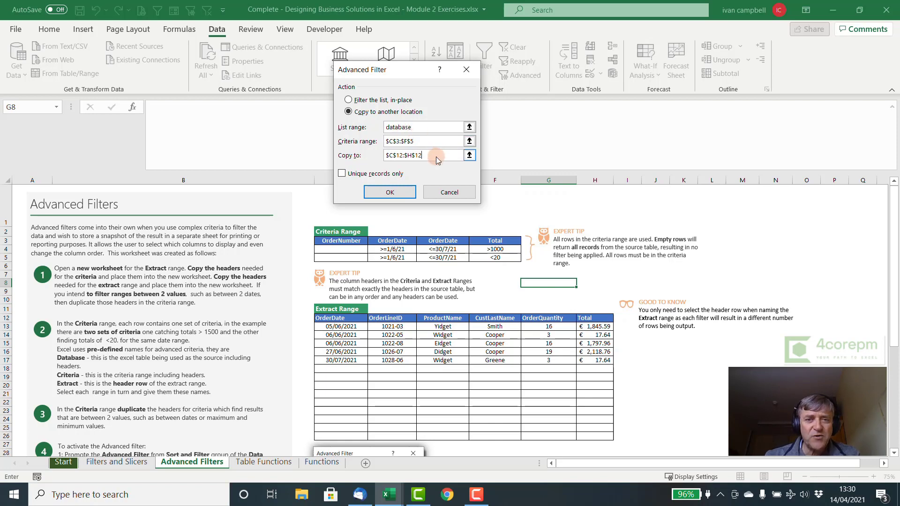
click(390, 192)
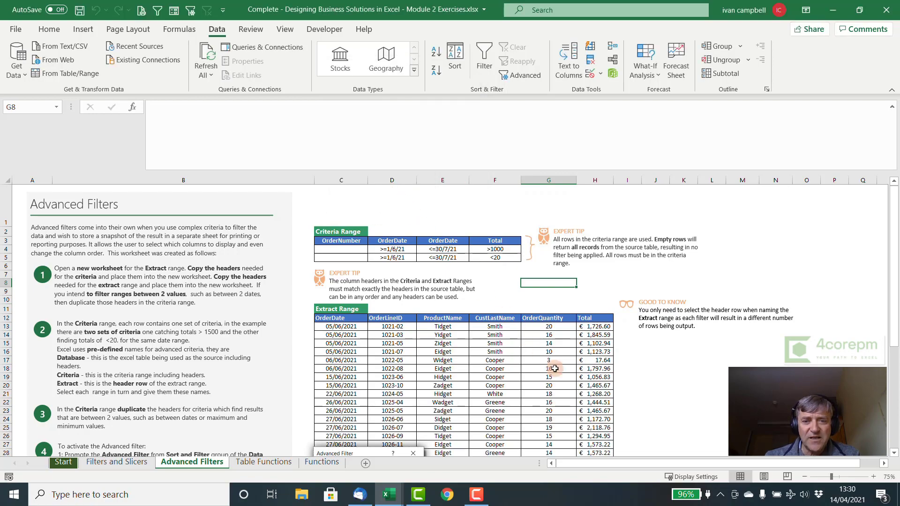
scroll(574, 390, down, 5)
scroll(563, 366, up, 4)
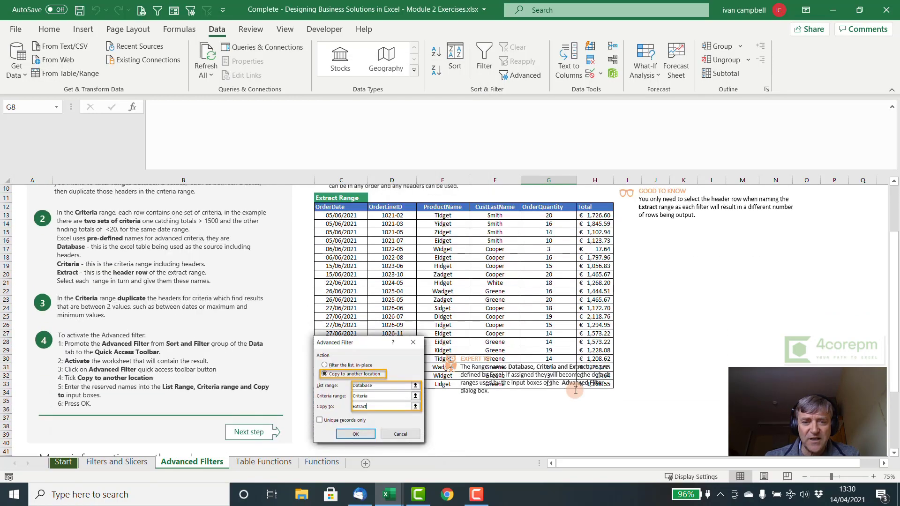
Step: Set the F4 Total criterion to >1500 and rerun the Advanced Filter on 'database', leaving eight orders
text(>)
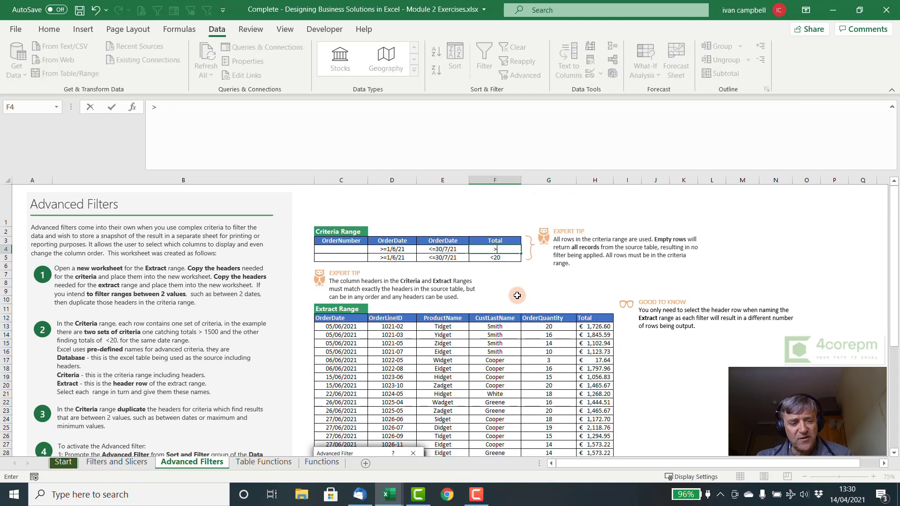
text(1500)
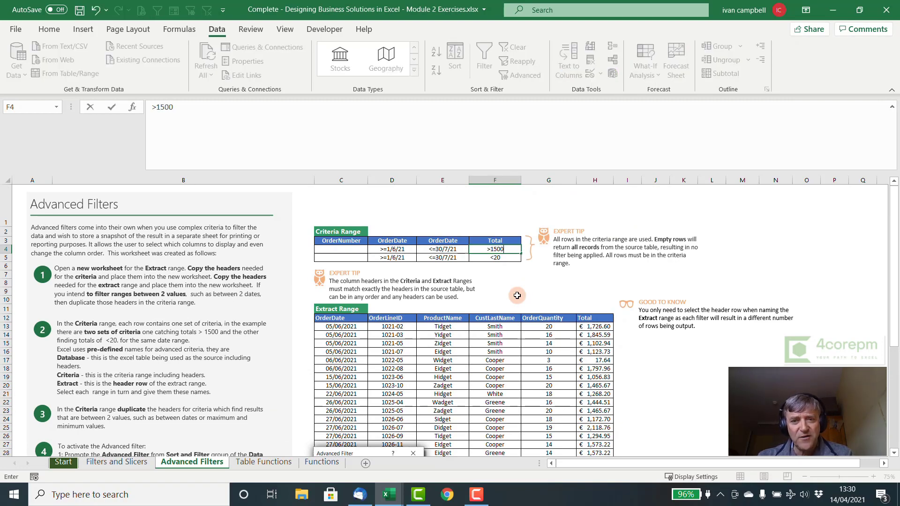
click(524, 283)
click(516, 76)
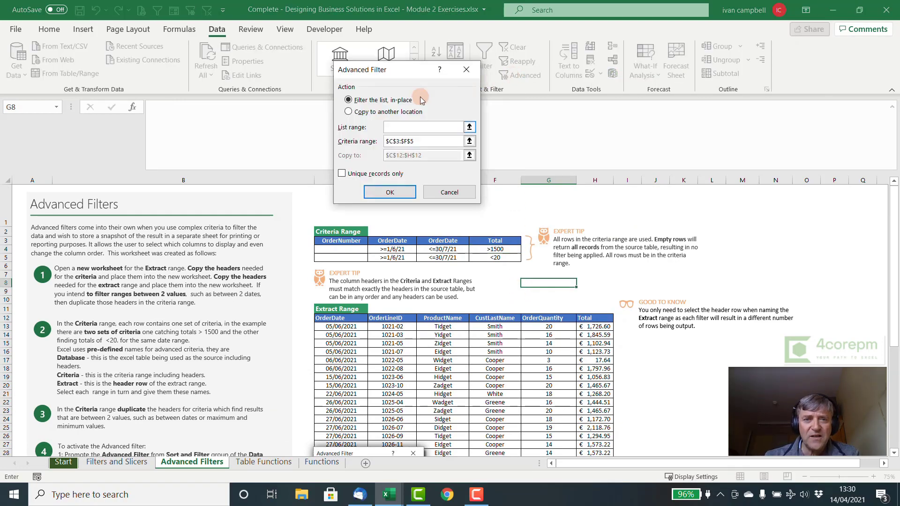
click(355, 112)
click(398, 127)
text(database)
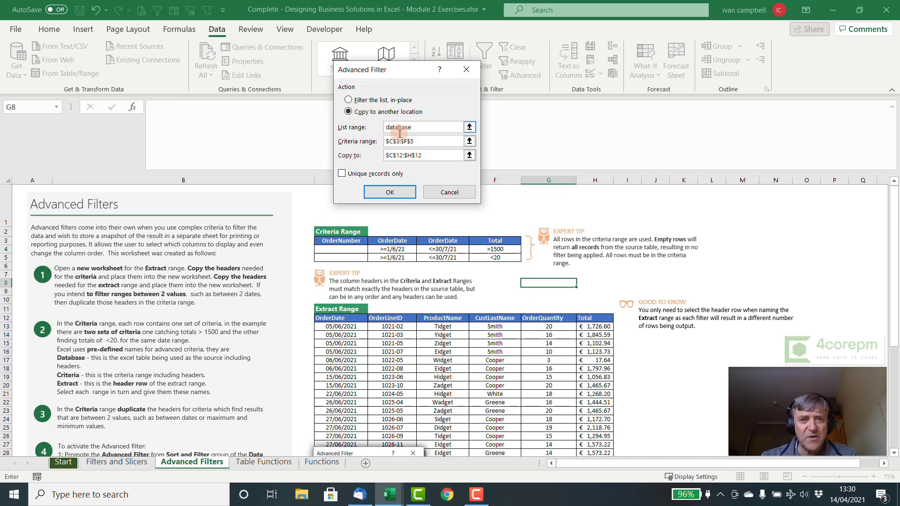
click(389, 192)
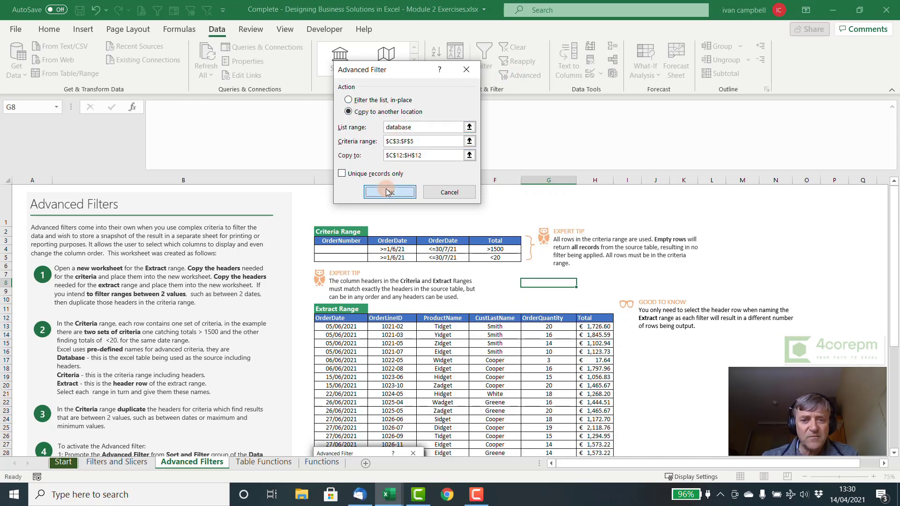
scroll(635, 423, down, 1)
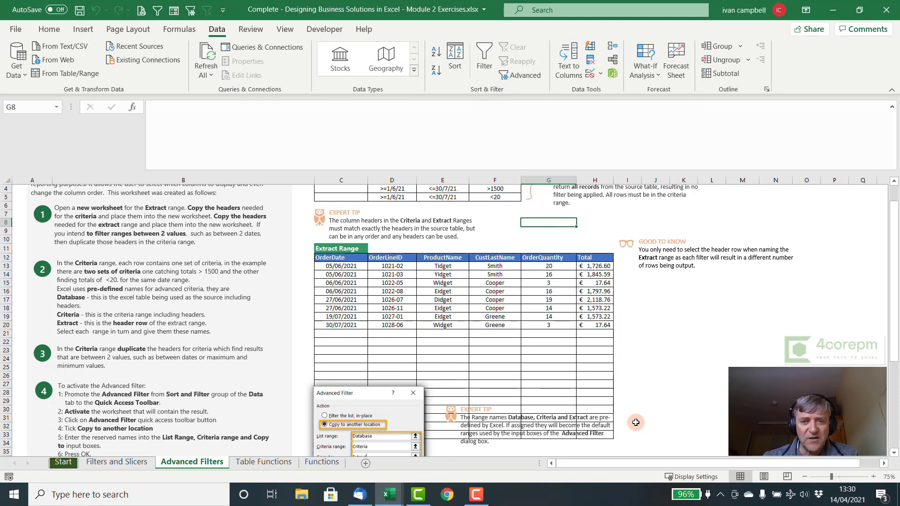
scroll(636, 422, up, 1)
scroll(635, 422, down, 1)
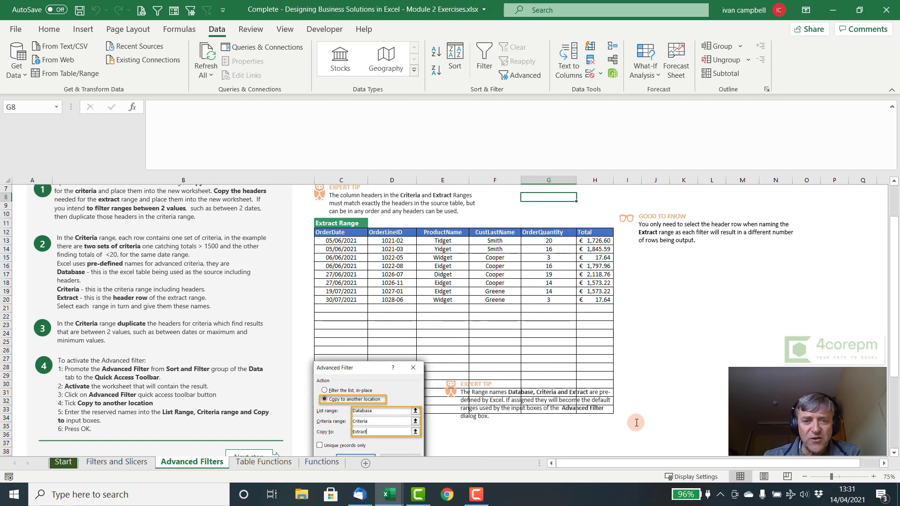
drag(344, 259, 581, 325)
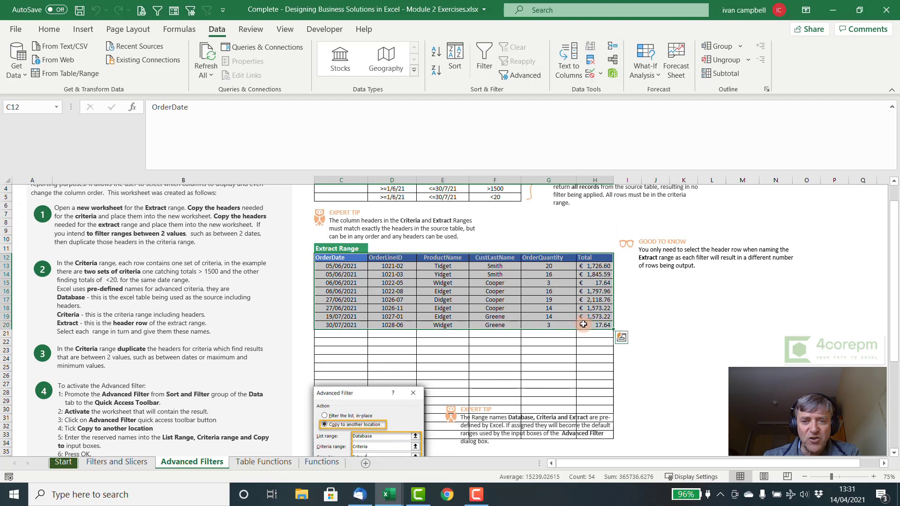
click(592, 277)
key(Left)
key(Left)
key(Left)
key(Left)
key(Left)
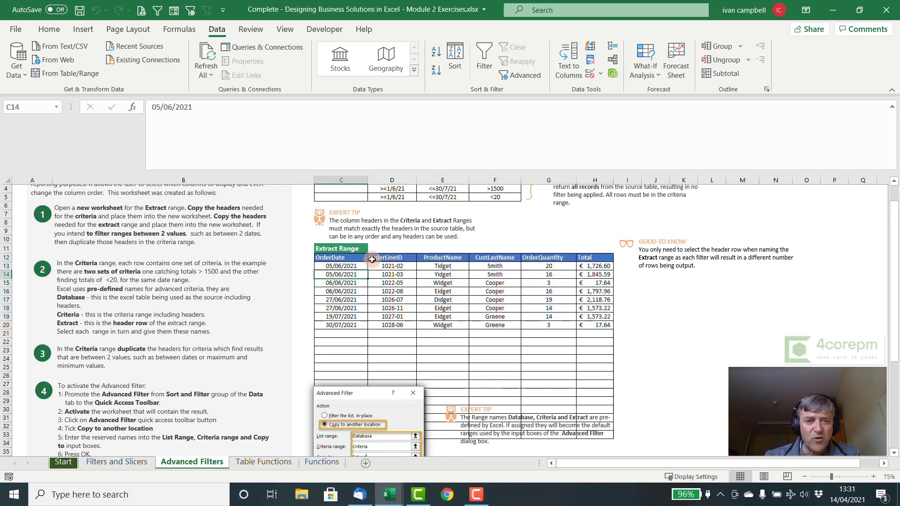
drag(340, 259, 595, 324)
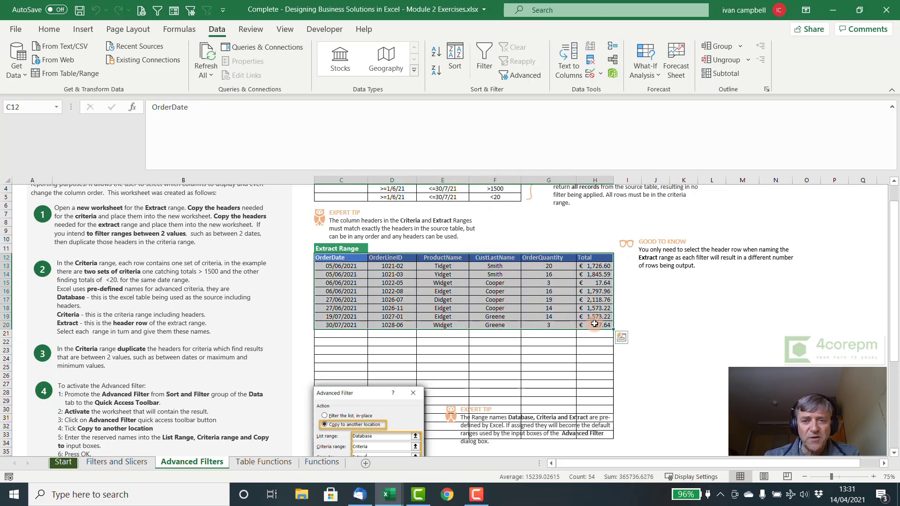
scroll(682, 301, up, 1)
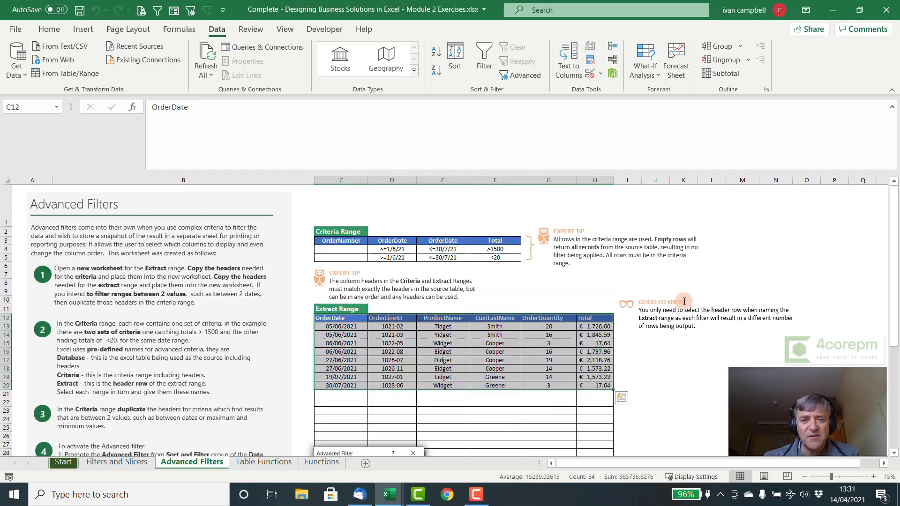
scroll(683, 301, down, 2)
scroll(683, 302, up, 2)
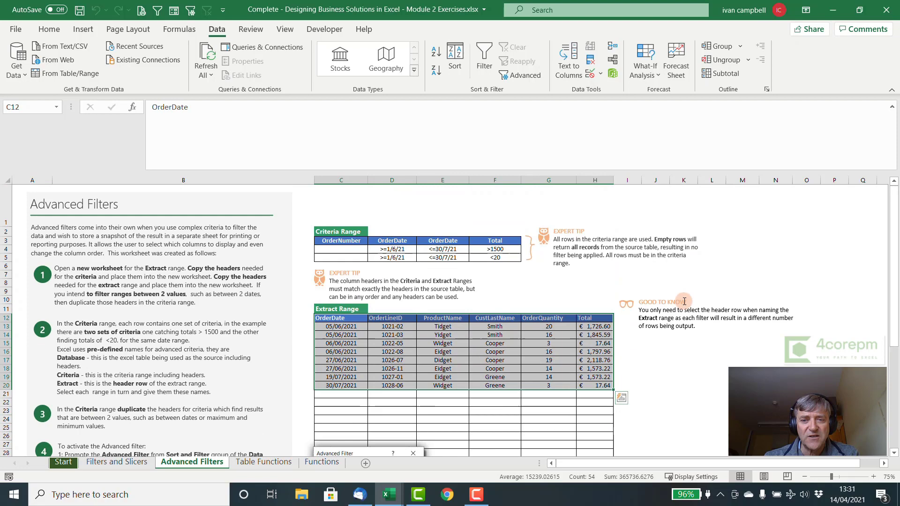
click(550, 280)
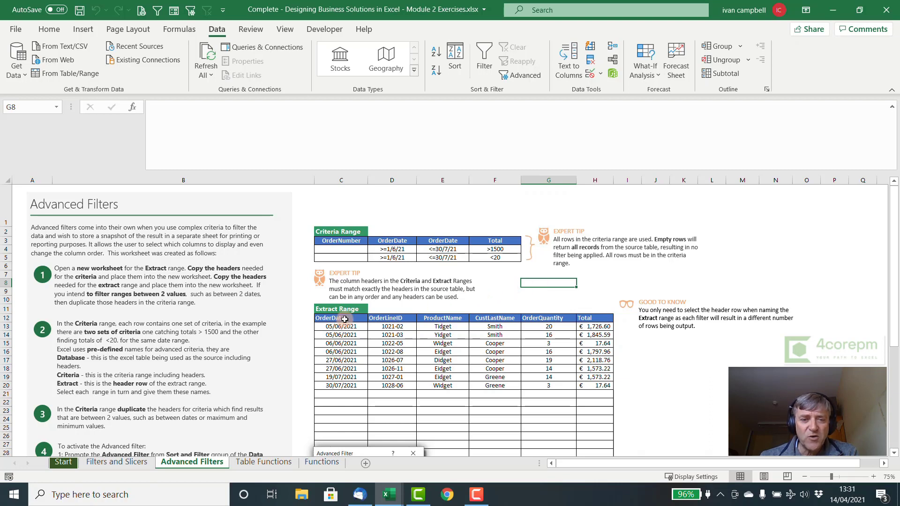
drag(345, 319, 548, 319)
key(shift+Right)
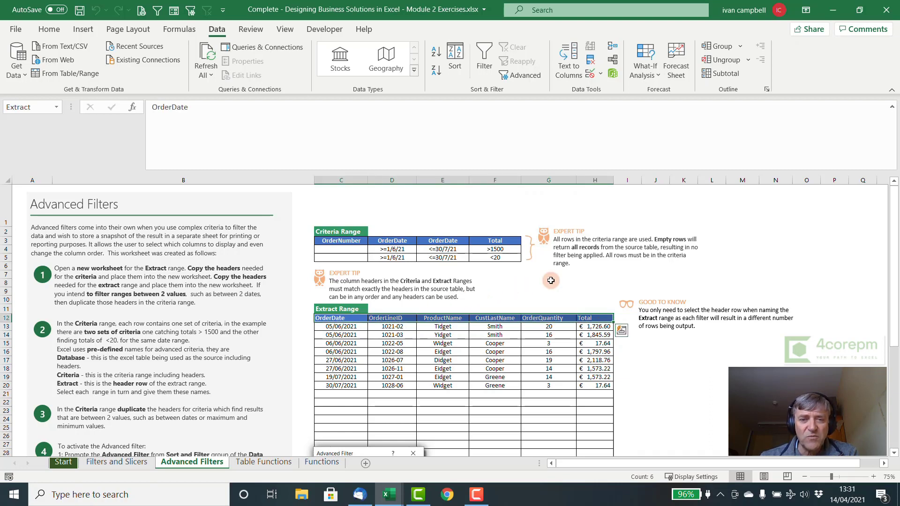
drag(363, 242, 515, 241)
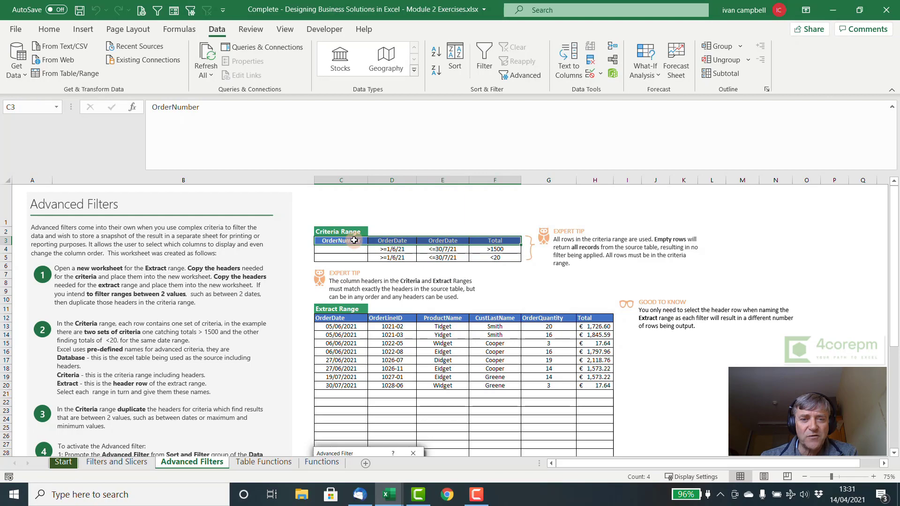
click(354, 240)
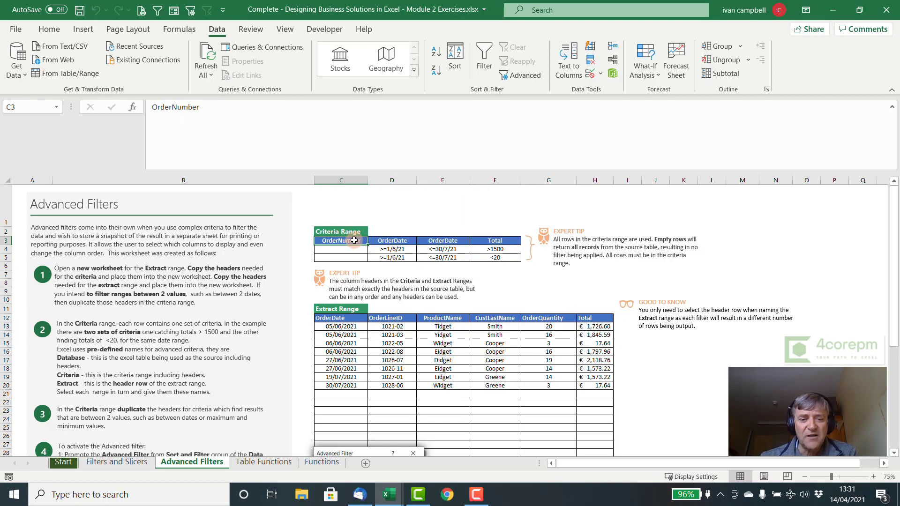